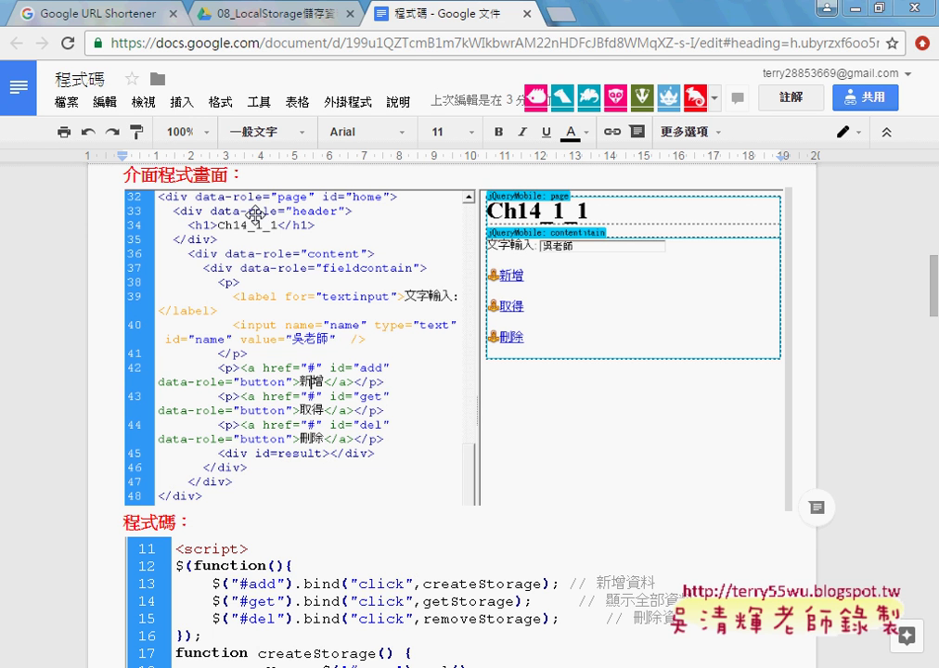
Highlight the 介面程式畫面 heading, then scroll back and forth through the code listing.
{"action": "left_click_drag", "start_coordinate": [123, 175], "coordinate": [190, 176]}
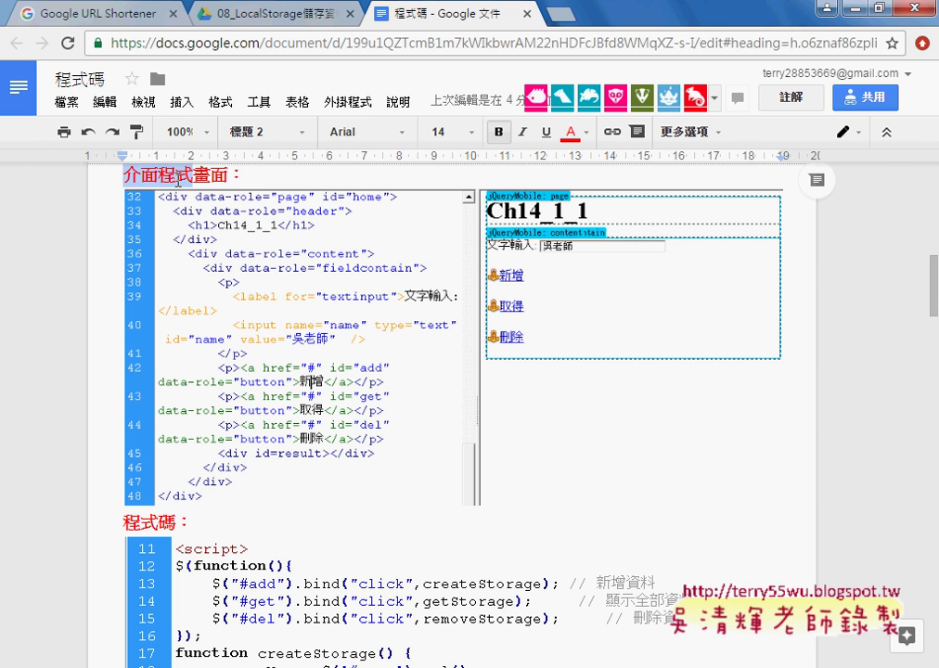
{"action": "left_click", "coordinate": [246, 530]}
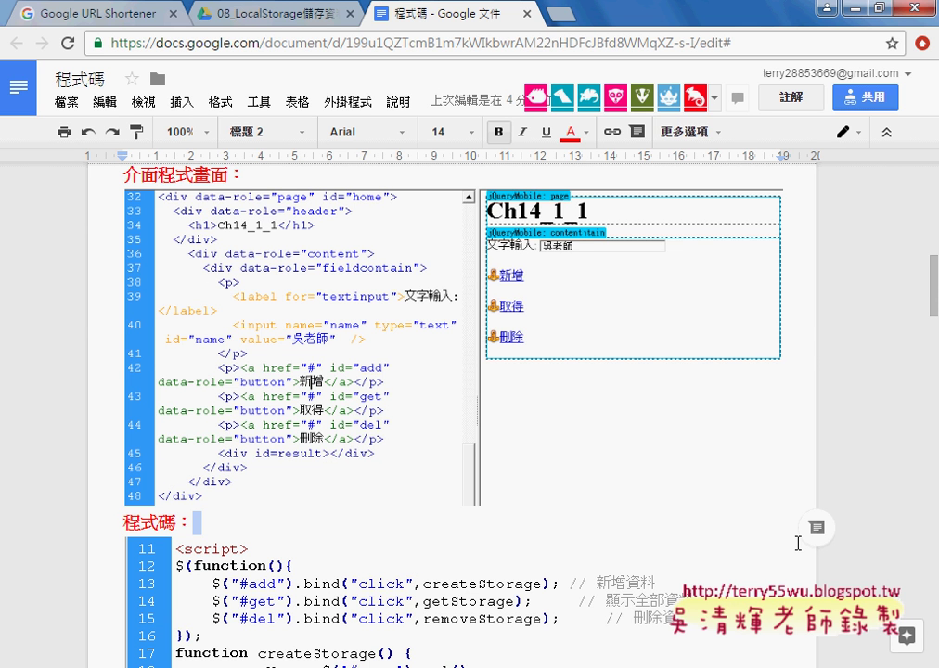
{"action": "scroll", "coordinate": [798, 543], "scroll_direction": "down", "scroll_amount": 2}
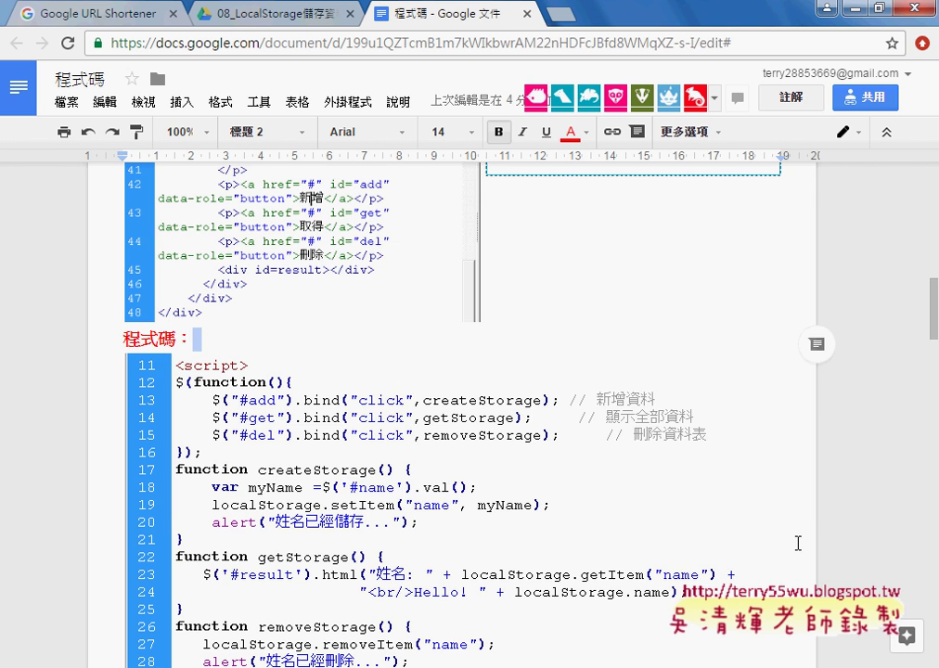
{"action": "scroll", "coordinate": [798, 542], "scroll_direction": "up", "scroll_amount": 2}
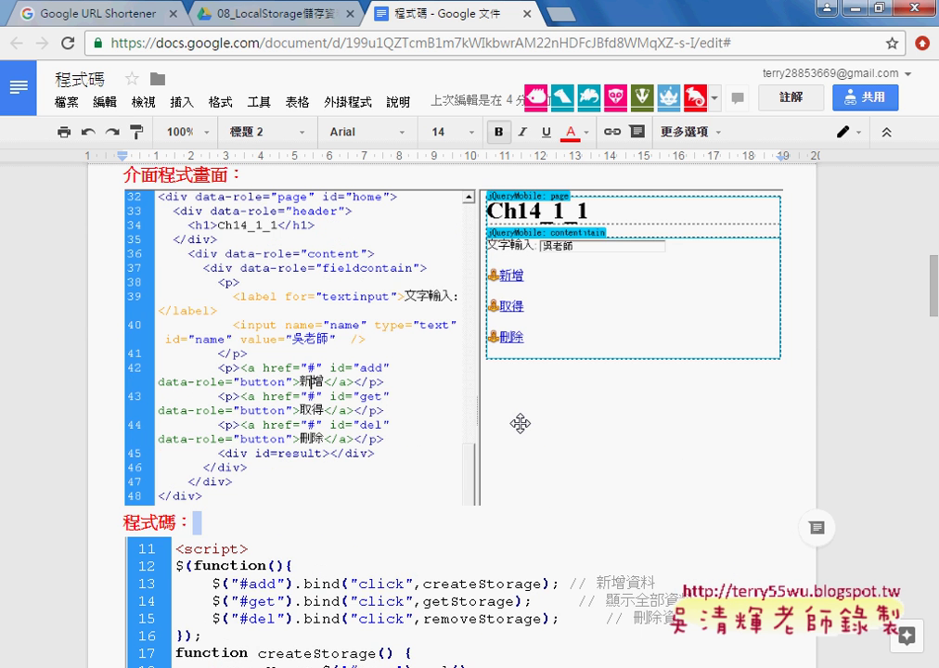
{"action": "scroll", "coordinate": [519, 424], "scroll_direction": "down", "scroll_amount": 2}
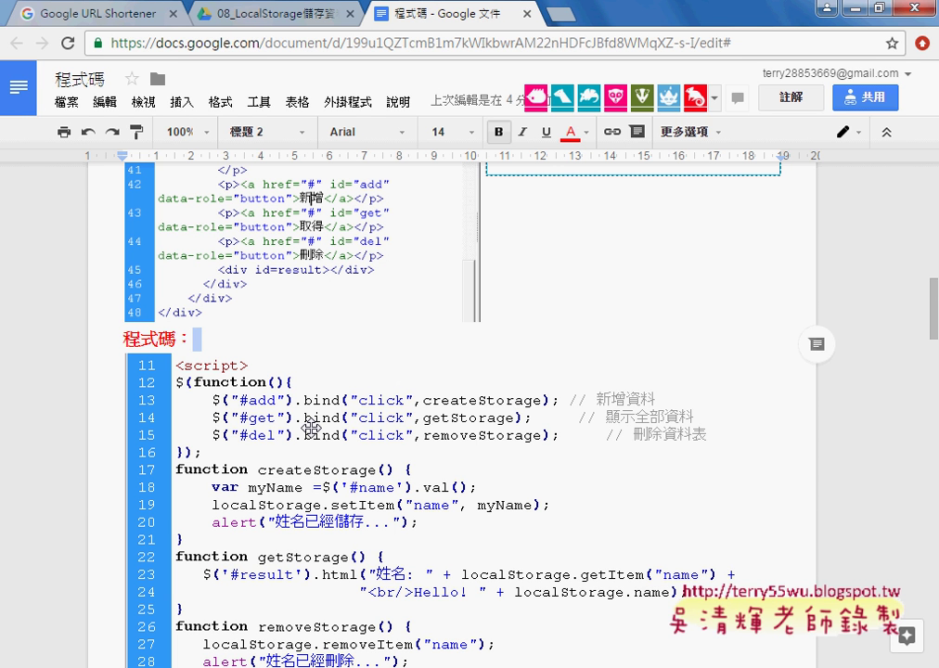
{"action": "scroll", "coordinate": [315, 430], "scroll_direction": "up", "scroll_amount": 1}
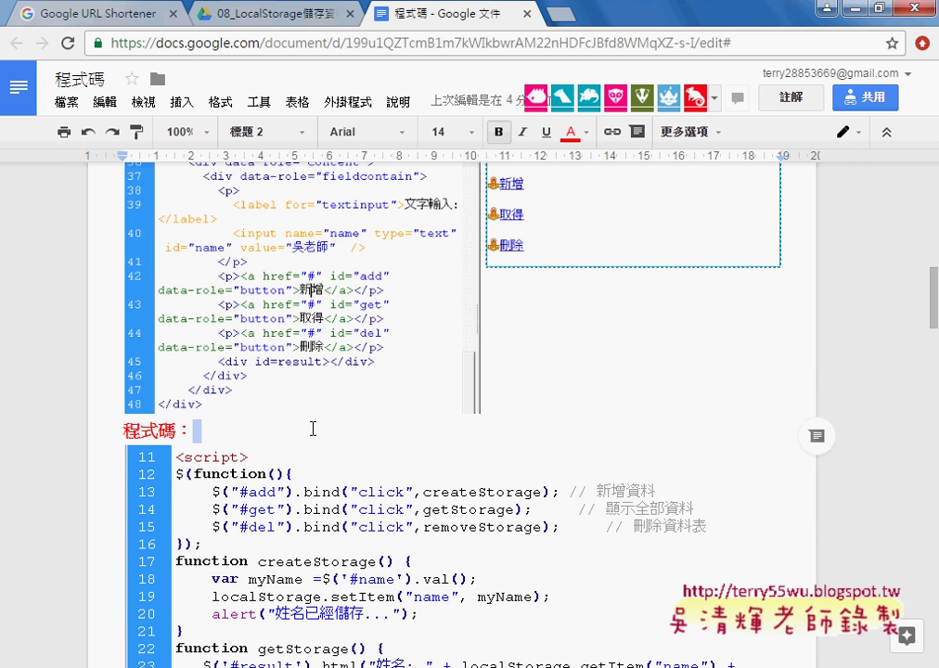
{"action": "scroll", "coordinate": [371, 399], "scroll_direction": "up", "scroll_amount": 1}
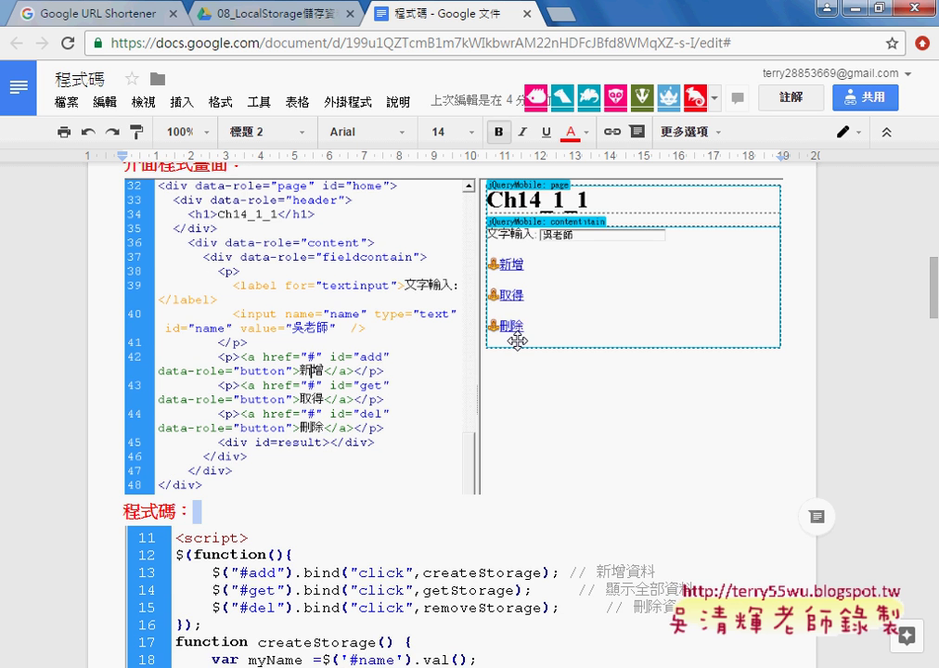
{"action": "scroll", "coordinate": [517, 340], "scroll_direction": "down", "scroll_amount": 2}
{"action": "scroll", "coordinate": [516, 341], "scroll_direction": "down", "scroll_amount": 1}
{"action": "scroll", "coordinate": [517, 340], "scroll_direction": "down", "scroll_amount": 1}
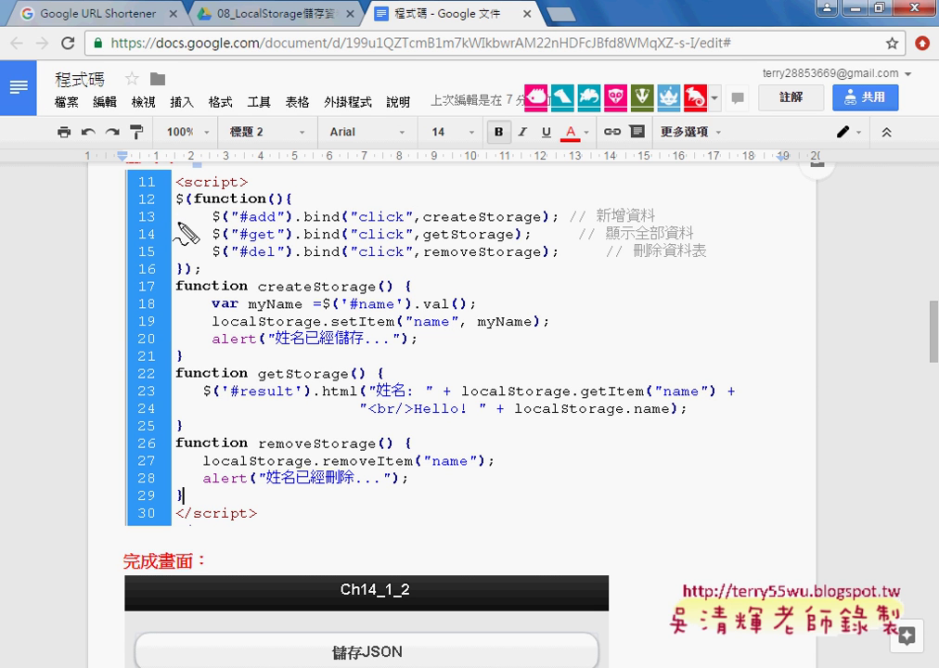
Annotate the #add click binding on line 13 with an arrow to createStorage.
{"action": "left_click_drag", "start_coordinate": [358, 223], "coordinate": [408, 224]}
{"action": "left_click_drag", "start_coordinate": [248, 223], "coordinate": [276, 224]}
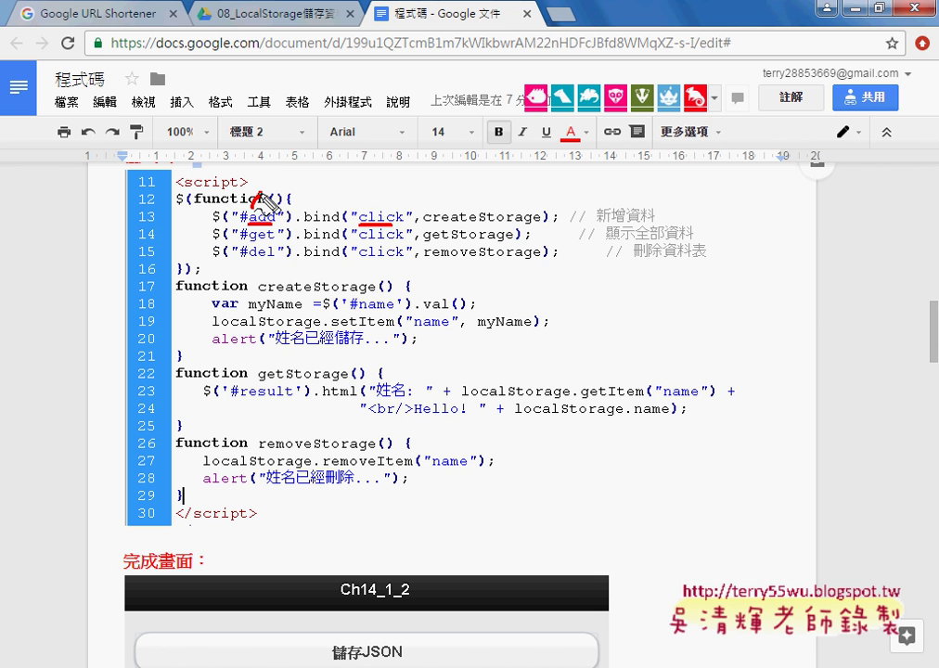
{"action": "mouse_move", "coordinate": [253, 210]}
{"action": "left_mouse_down"}
{"action": "mouse_move", "coordinate": [450, 194]}
{"action": "mouse_move", "coordinate": [468, 224]}
{"action": "mouse_move", "coordinate": [541, 223]}
{"action": "left_mouse_up"}
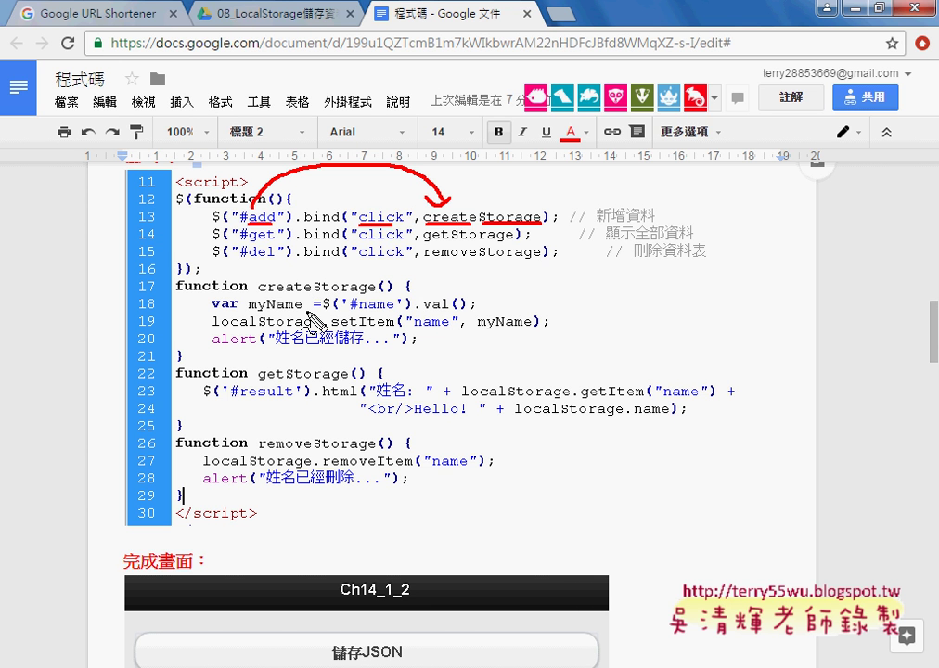
{"action": "key", "text": "Escape"}
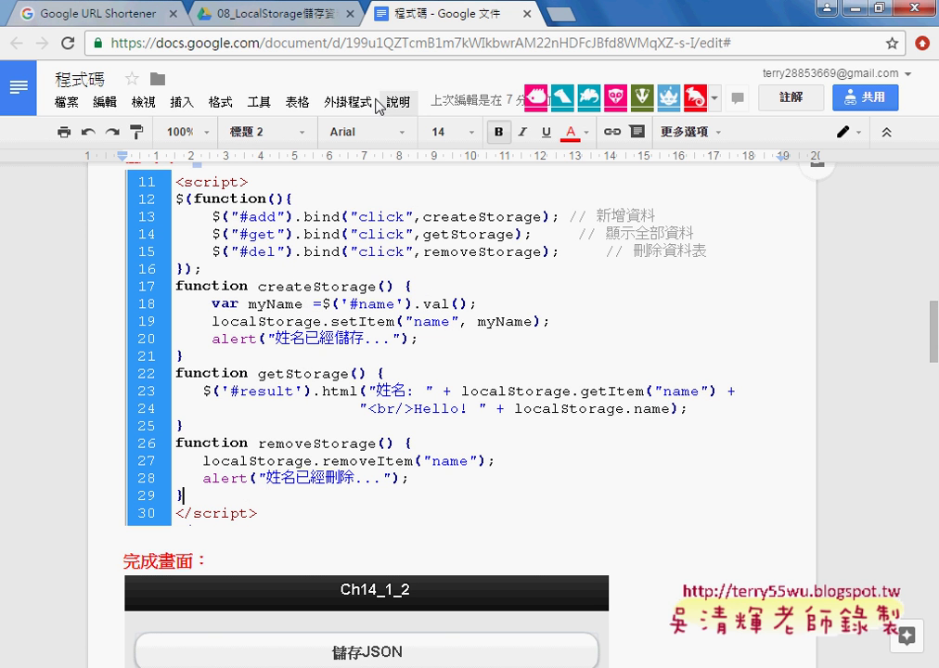
Underline the #name val(), localStorage, 'name' key, myName and alert on lines 18–20.
{"action": "scroll", "coordinate": [380, 247], "scroll_direction": "up", "scroll_amount": 1}
{"action": "scroll", "coordinate": [418, 250], "scroll_direction": "up", "scroll_amount": 4}
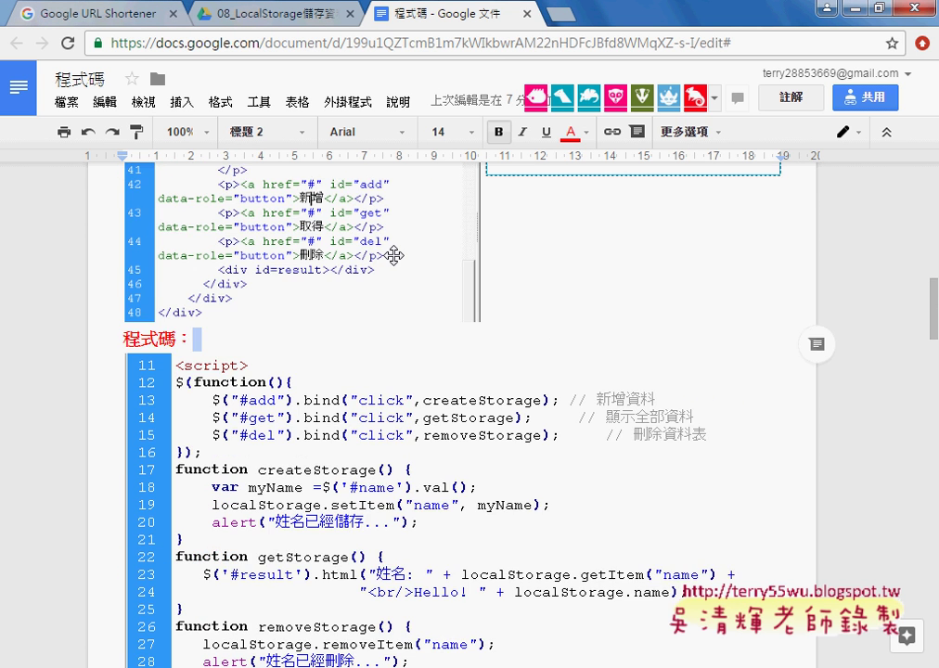
{"action": "scroll", "coordinate": [491, 264], "scroll_direction": "up", "scroll_amount": 3}
{"action": "scroll", "coordinate": [547, 265], "scroll_direction": "up", "scroll_amount": 2}
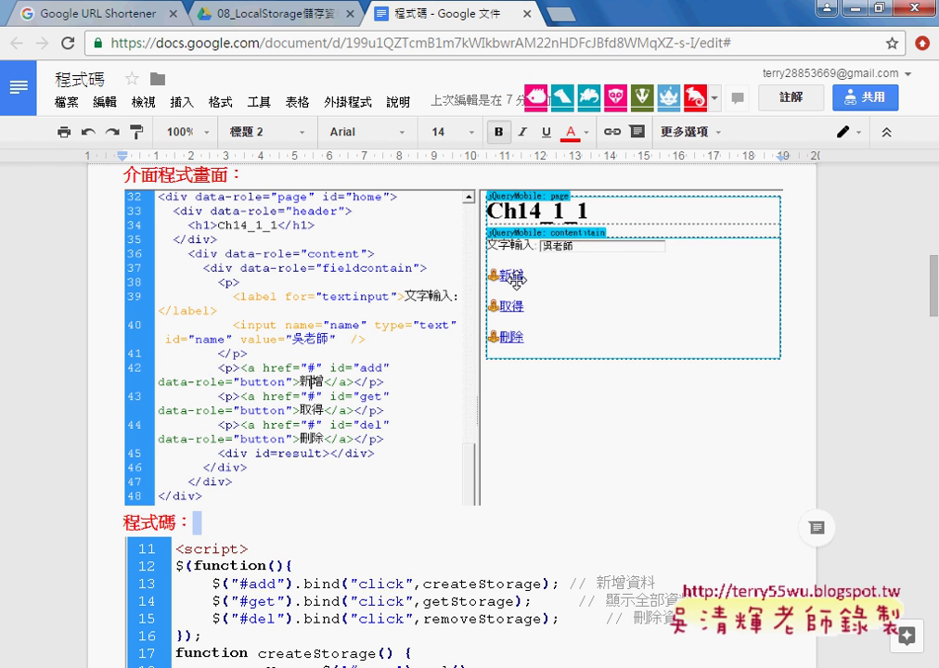
{"action": "scroll", "coordinate": [514, 280], "scroll_direction": "down", "scroll_amount": 3}
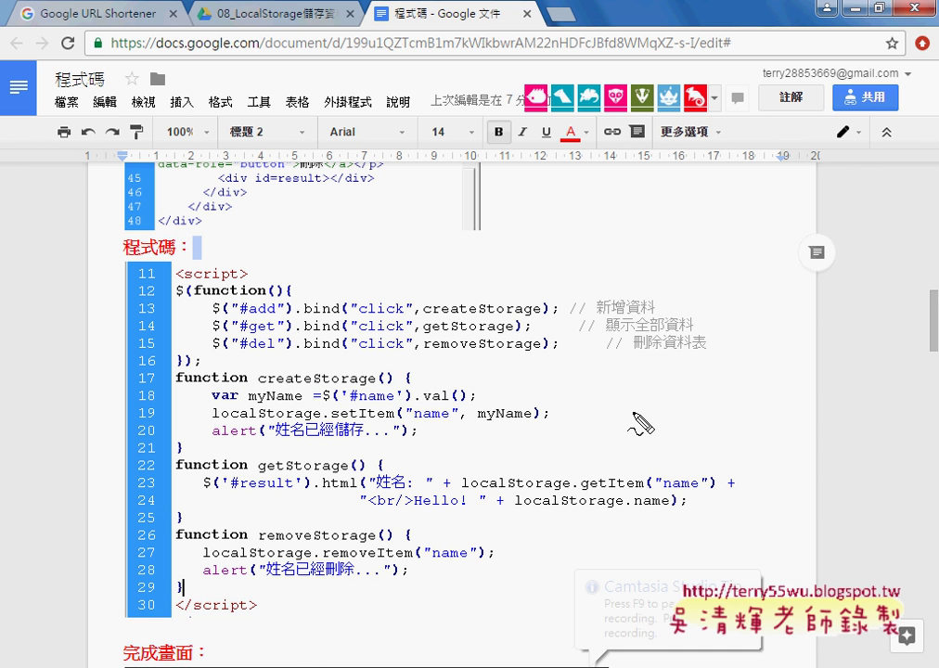
{"action": "mouse_move", "coordinate": [306, 402]}
{"action": "left_mouse_down"}
{"action": "mouse_move", "coordinate": [467, 406]}
{"action": "mouse_move", "coordinate": [309, 388]}
{"action": "left_mouse_up"}
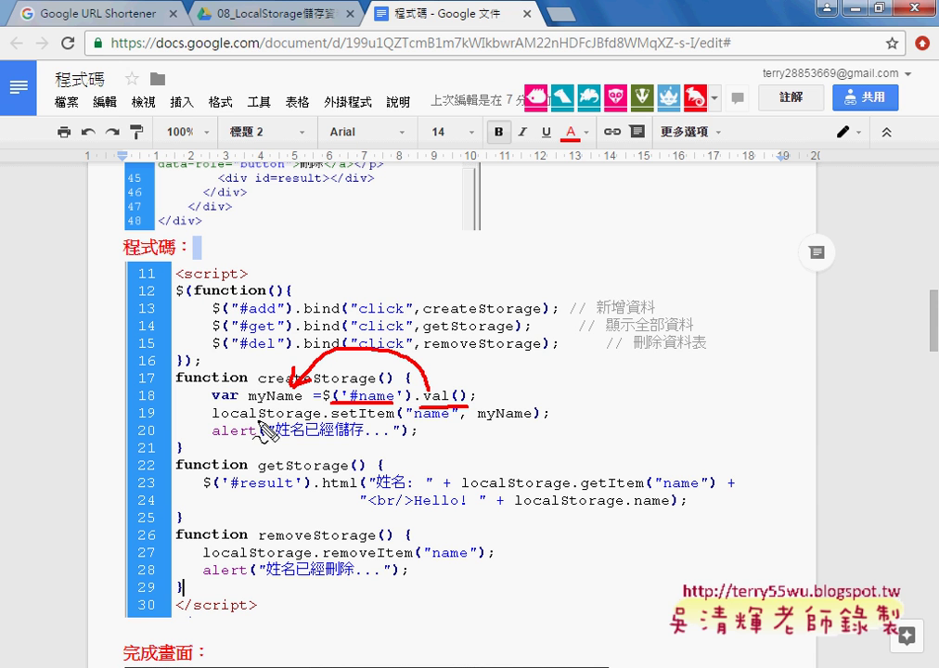
{"action": "left_click_drag", "start_coordinate": [212, 417], "coordinate": [391, 417]}
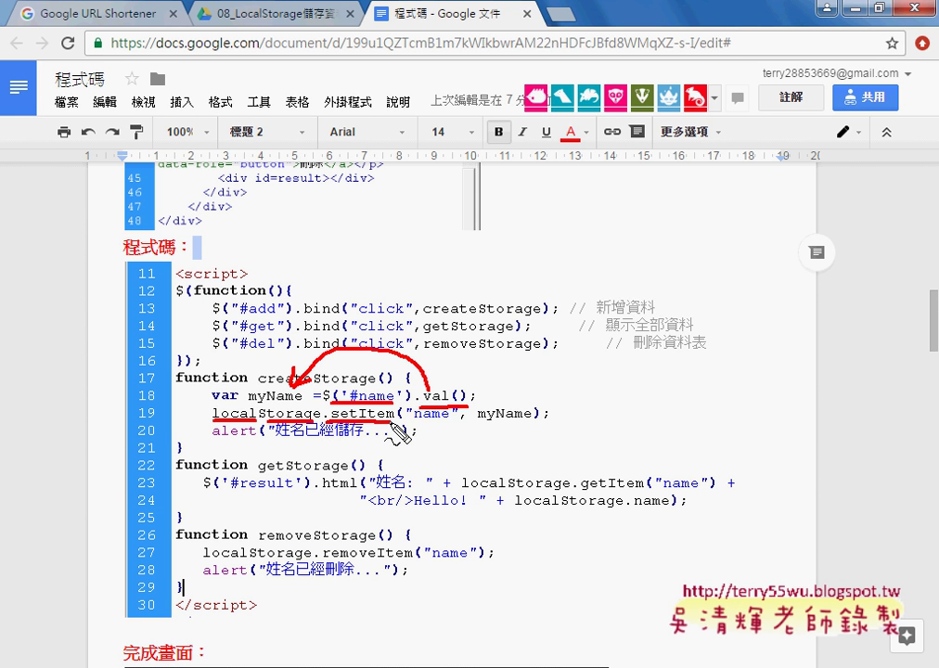
{"action": "left_click_drag", "start_coordinate": [415, 418], "coordinate": [461, 418]}
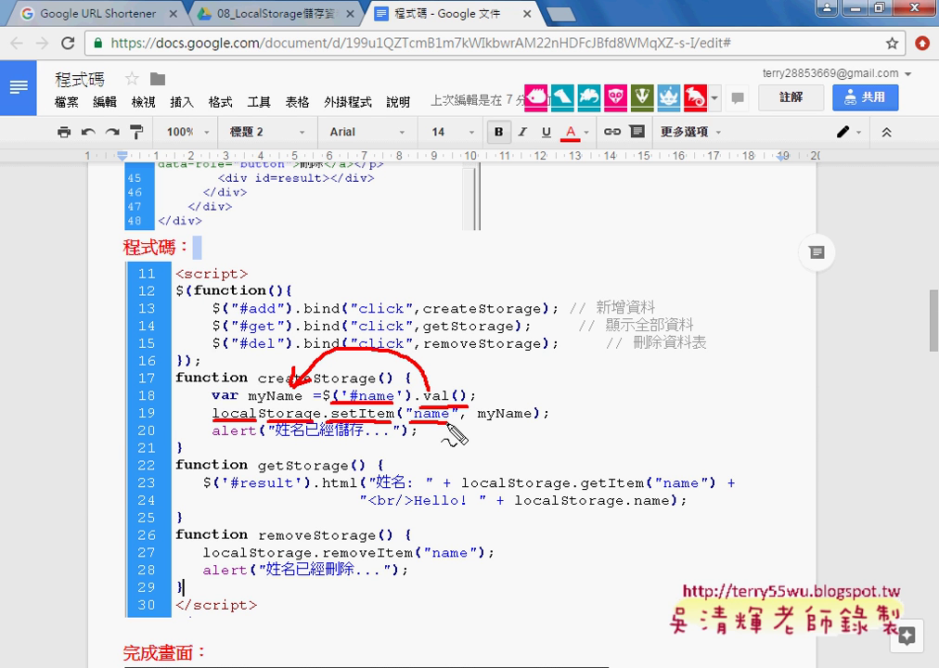
{"action": "left_click_drag", "start_coordinate": [476, 422], "coordinate": [532, 422]}
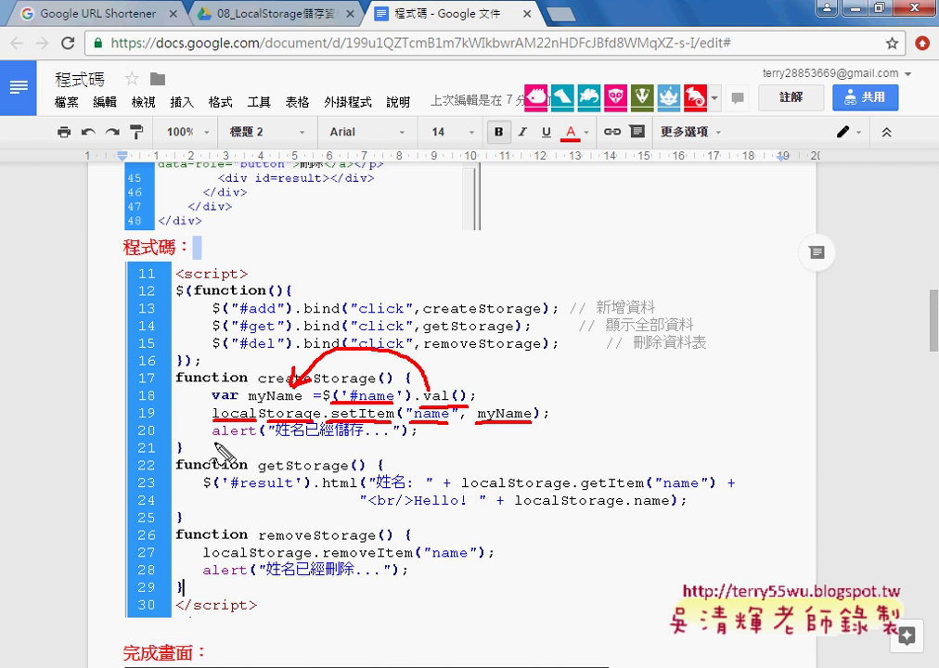
{"action": "left_click_drag", "start_coordinate": [212, 437], "coordinate": [257, 437]}
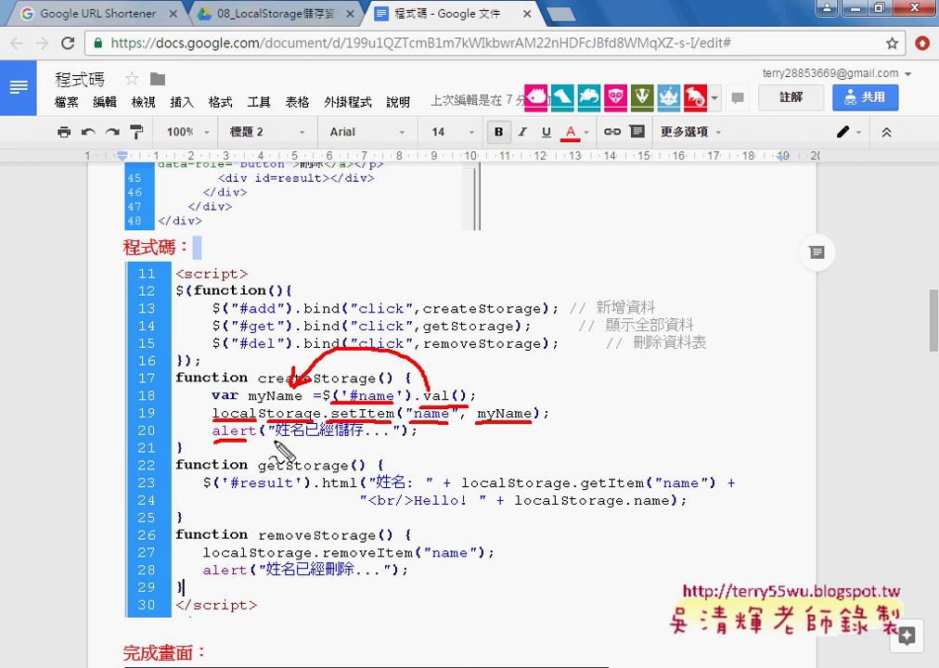
{"action": "key", "text": "Escape"}
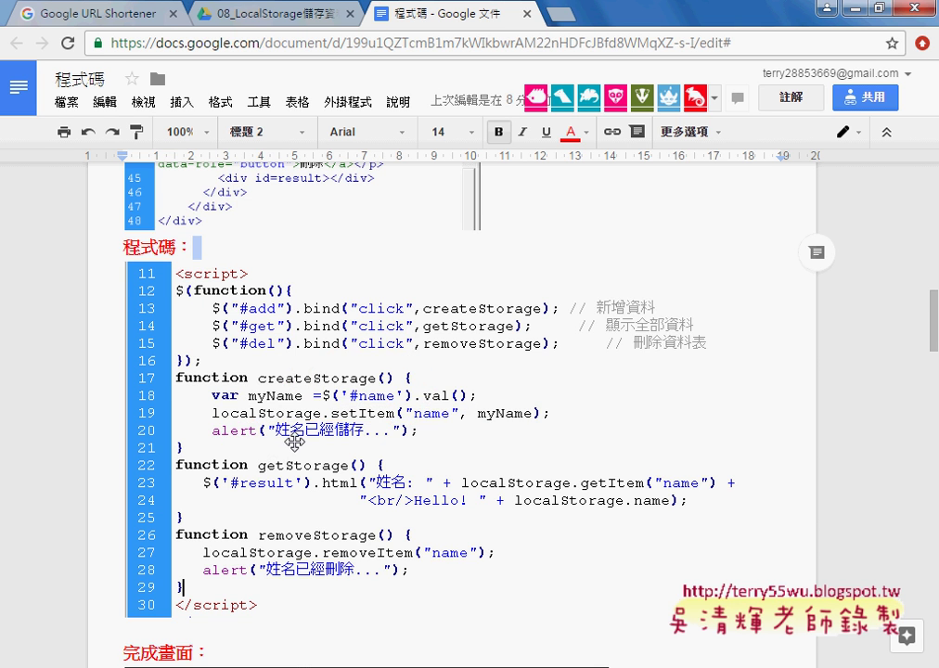
Underline getStorage in the #get binding on line 14 and its definition on line 22.
{"action": "scroll", "coordinate": [295, 442], "scroll_direction": "up", "scroll_amount": 1}
{"action": "scroll", "coordinate": [296, 442], "scroll_direction": "up", "scroll_amount": 2}
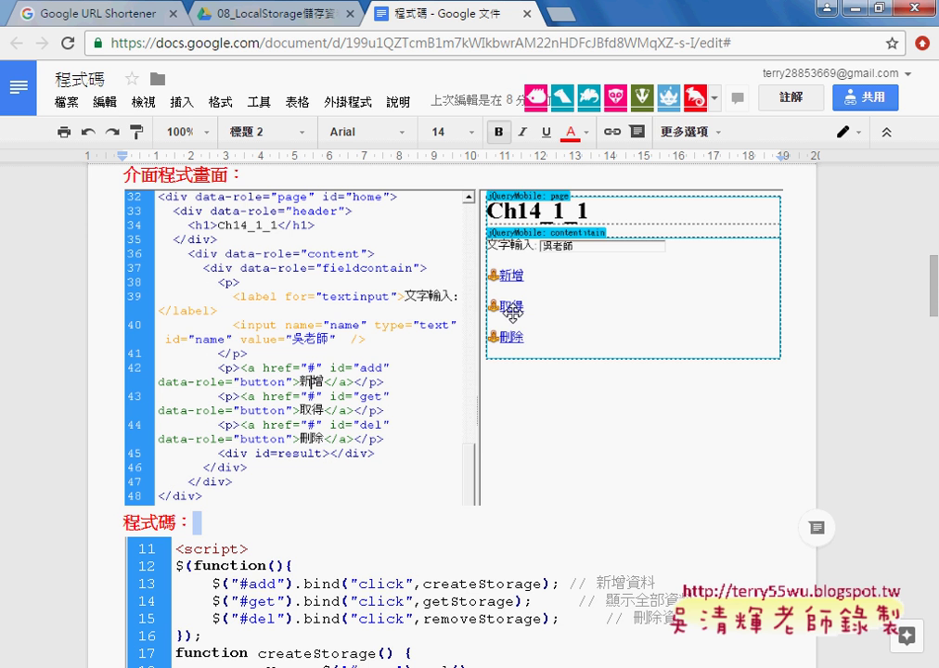
{"action": "scroll", "coordinate": [512, 313], "scroll_direction": "down", "scroll_amount": 3}
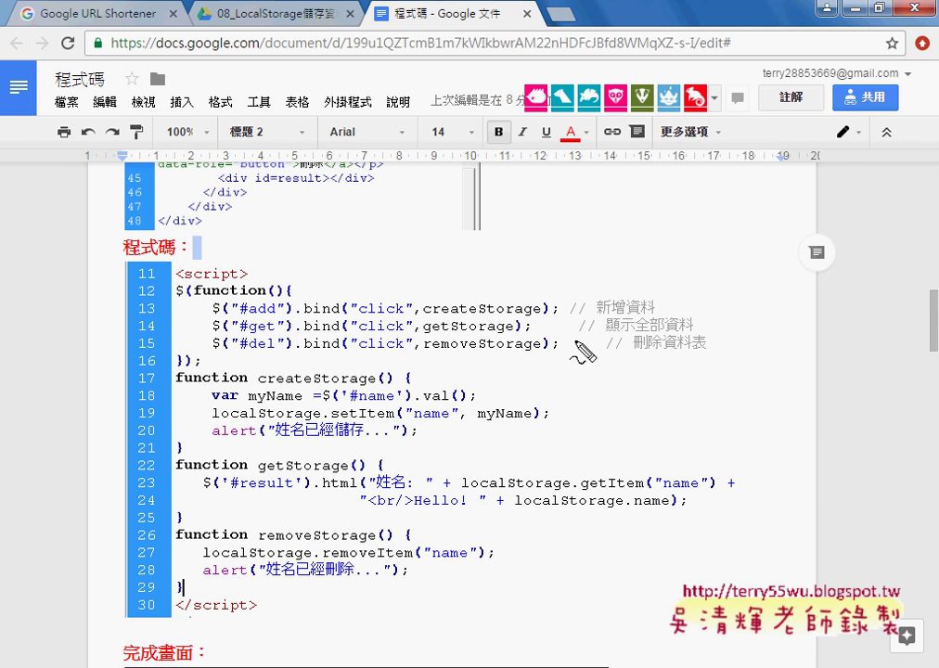
{"action": "left_click_drag", "start_coordinate": [424, 332], "coordinate": [521, 331]}
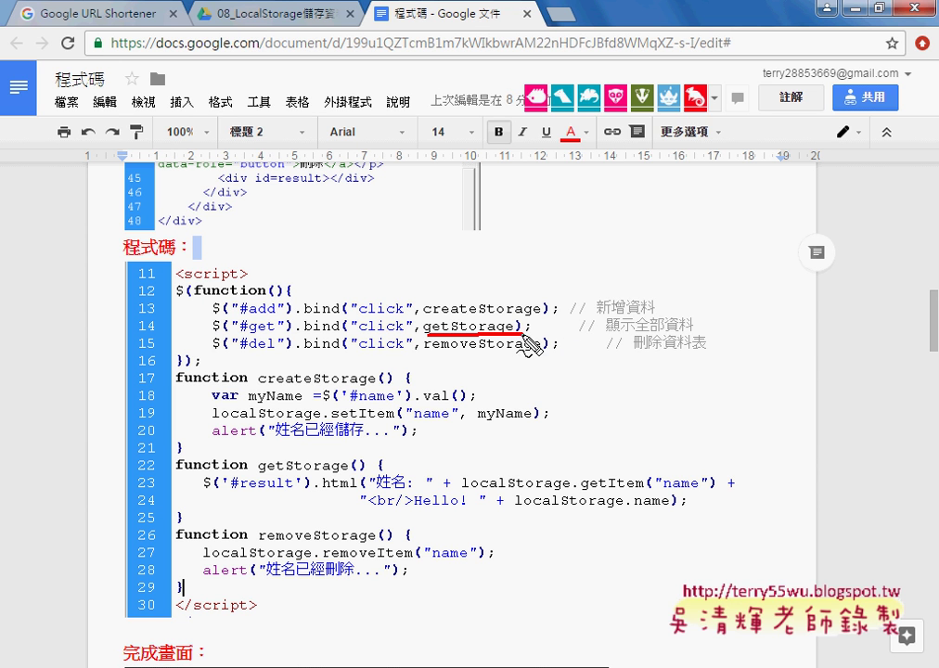
{"action": "left_click_drag", "start_coordinate": [268, 471], "coordinate": [346, 471]}
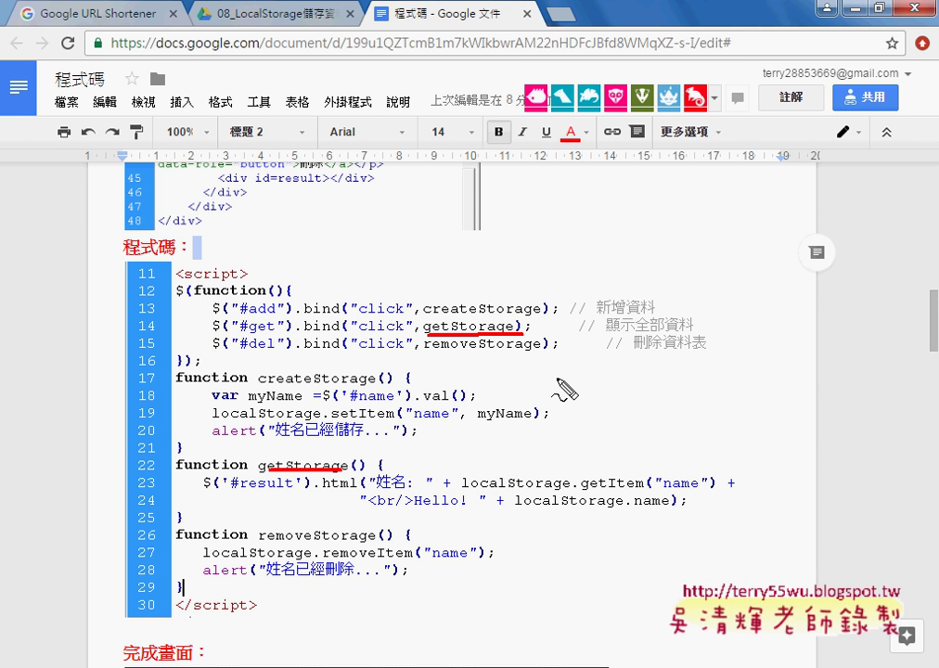
{"action": "key", "text": "Escape"}
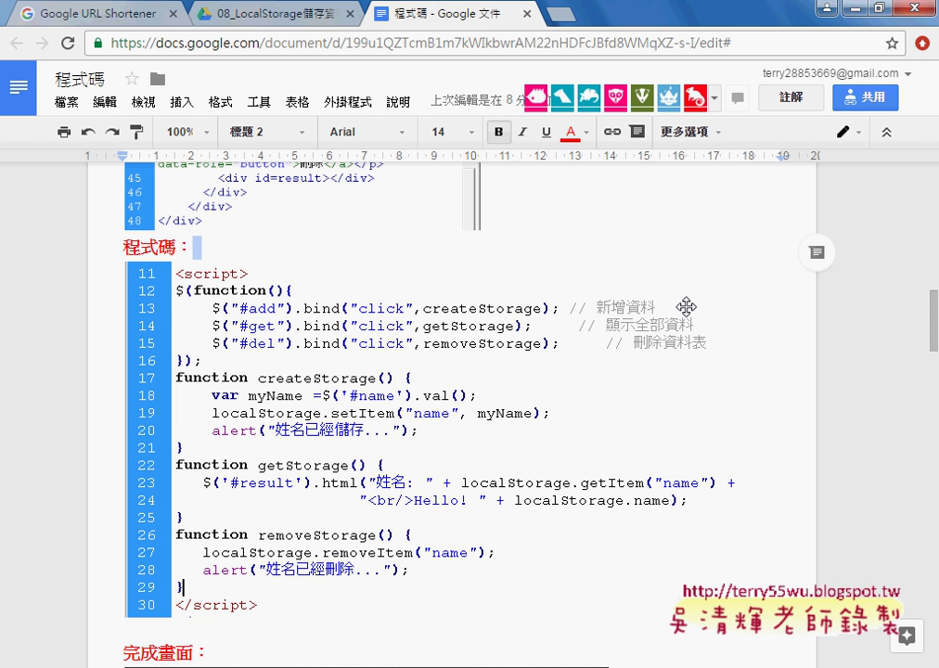
Switch to the Dreamweaver window showing Ch14_1_2.html.
{"action": "key", "text": "Down"}
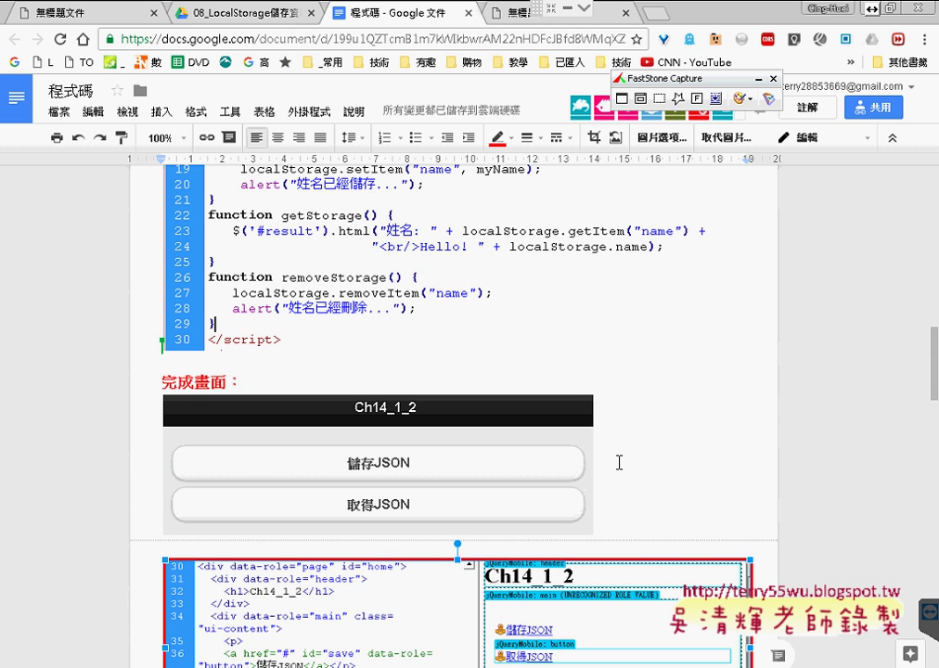
{"action": "scroll", "coordinate": [618, 462], "scroll_direction": "up", "scroll_amount": 3}
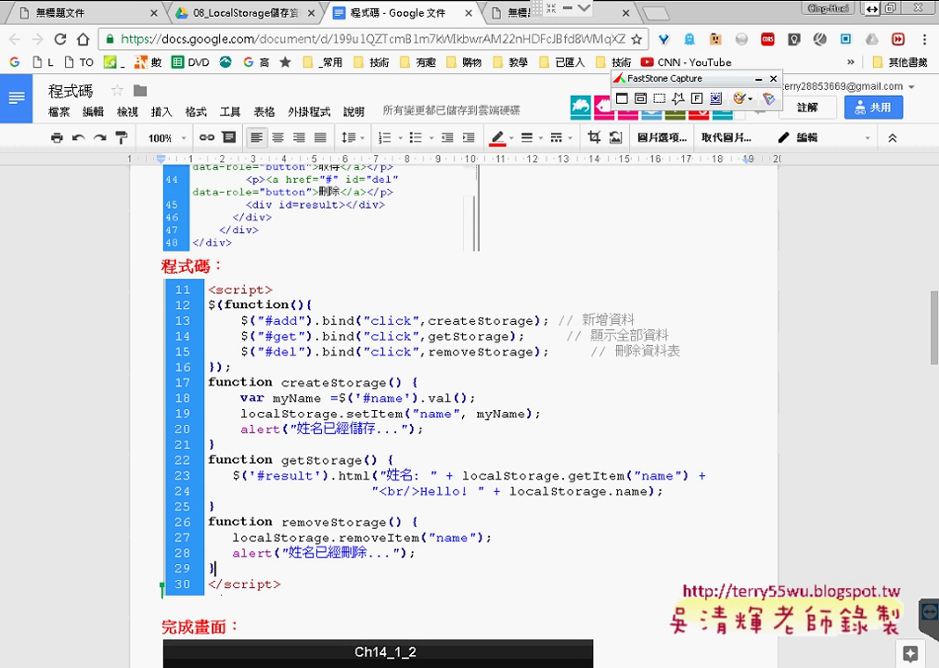
{"action": "key", "text": "alt+Tab"}
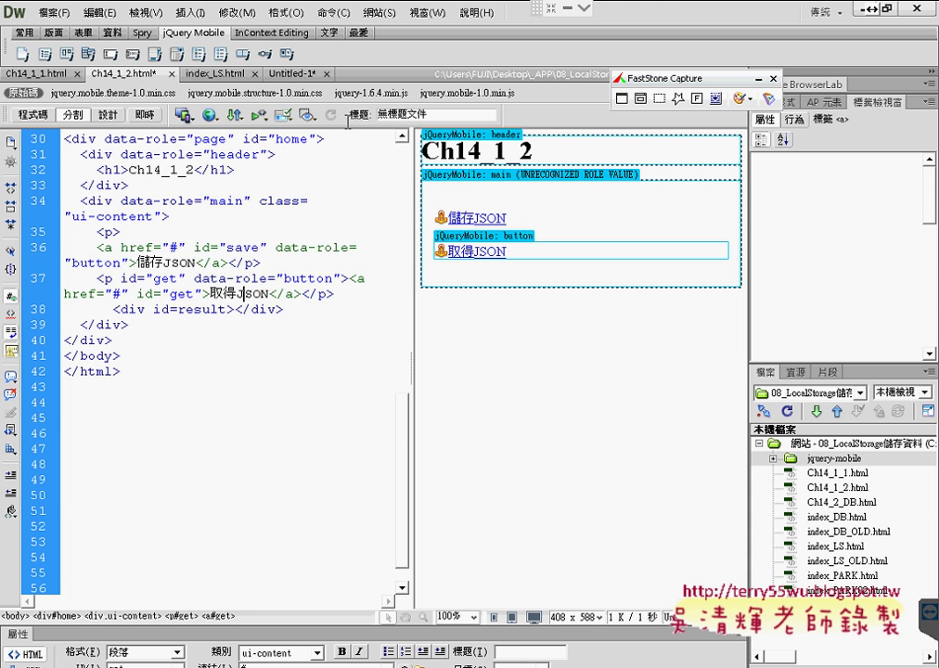
In Ch14_1_1.html, type 顯示 inside the empty result div on line 45 and refresh Design view.
{"action": "left_click", "coordinate": [41, 74]}
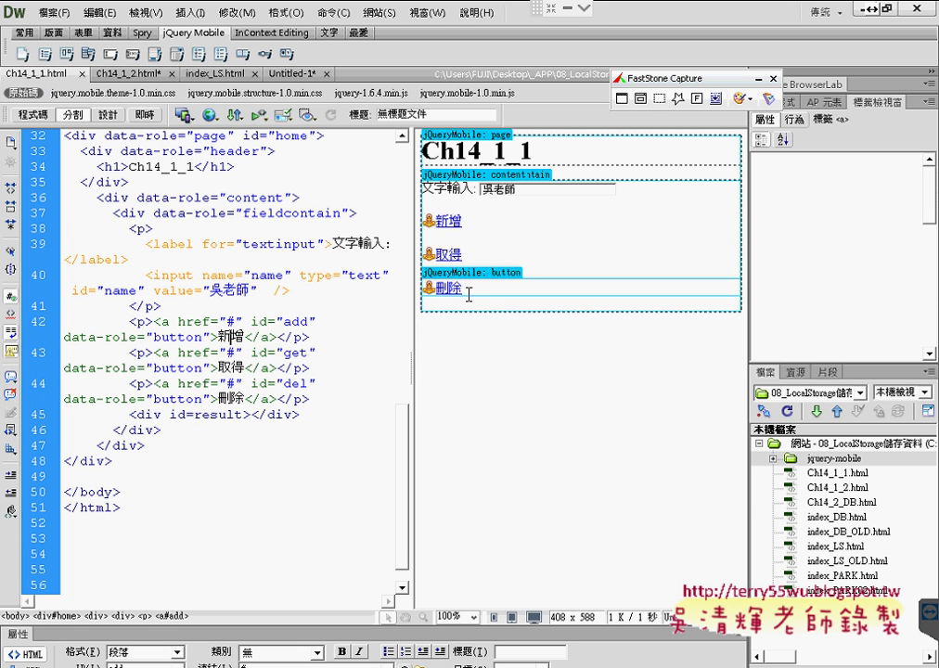
{"action": "left_click", "coordinate": [434, 373]}
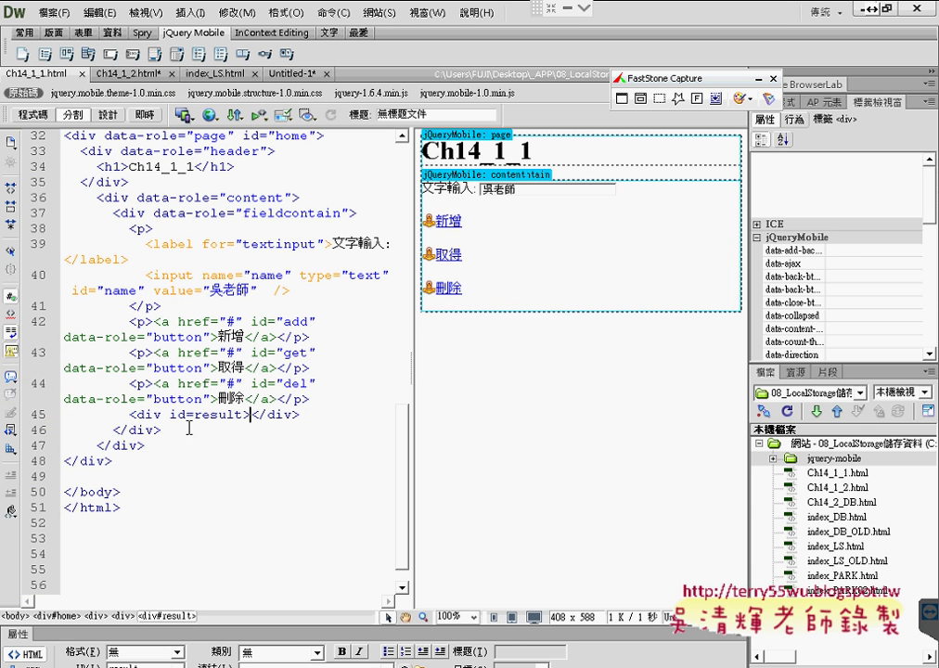
{"action": "left_click_drag", "start_coordinate": [129, 414], "coordinate": [306, 420]}
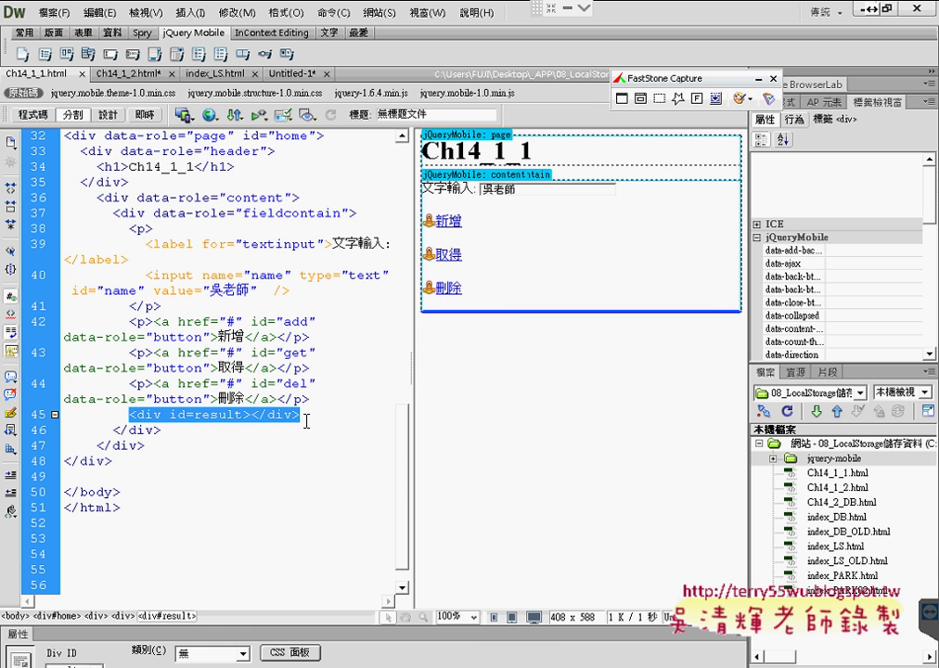
{"action": "left_click", "coordinate": [250, 415]}
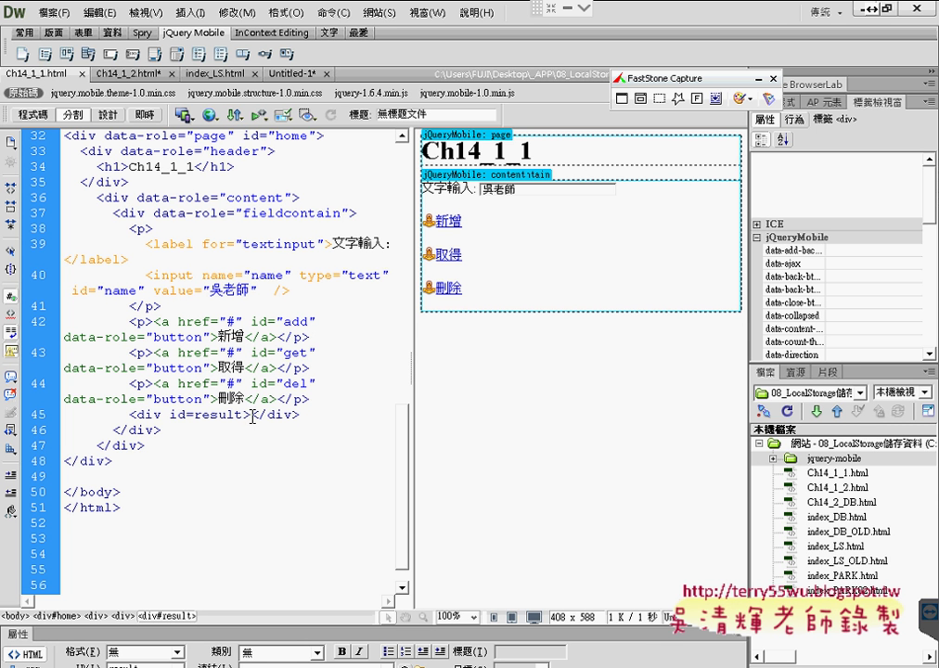
{"action": "type", "text": "顯ㄕ"}
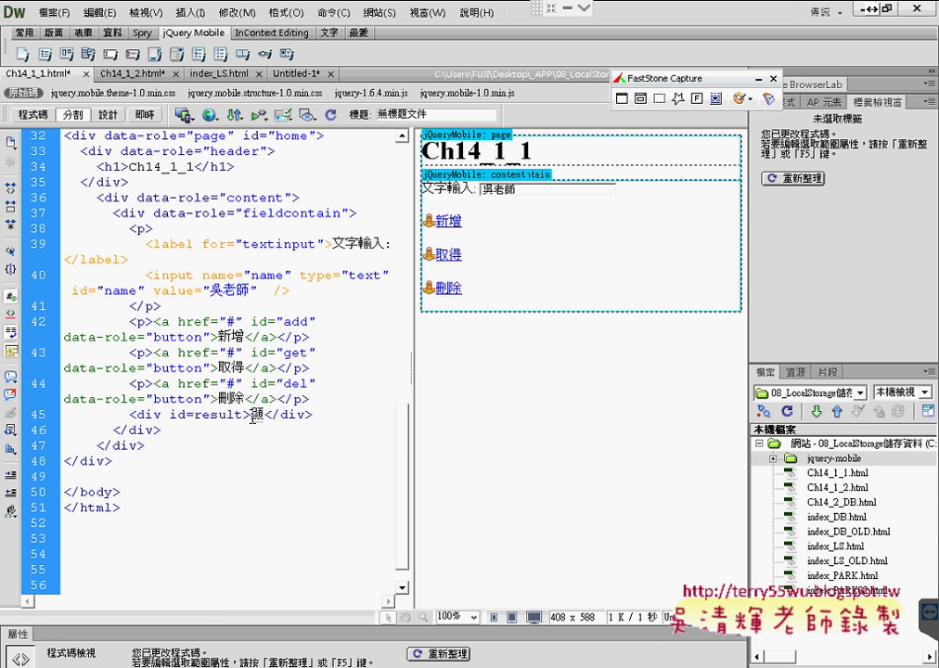
{"action": "type", "text": "示"}
{"action": "left_click", "coordinate": [524, 388]}
Highlight the 顯示 text and the div's id=result attribute on line 45.
{"action": "left_click_drag", "start_coordinate": [454, 321], "coordinate": [425, 321]}
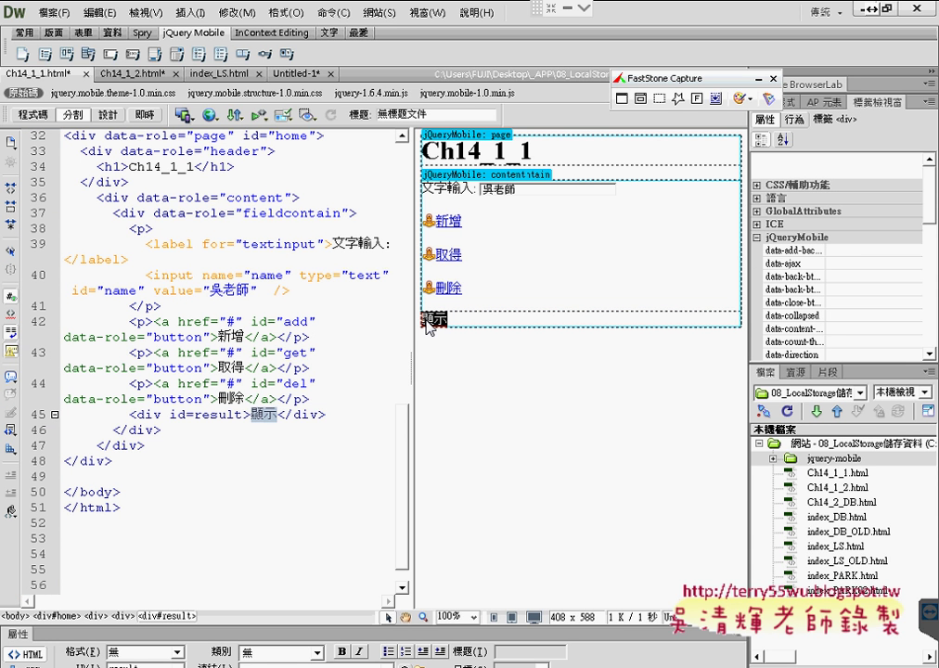
{"action": "double_click", "coordinate": [148, 415]}
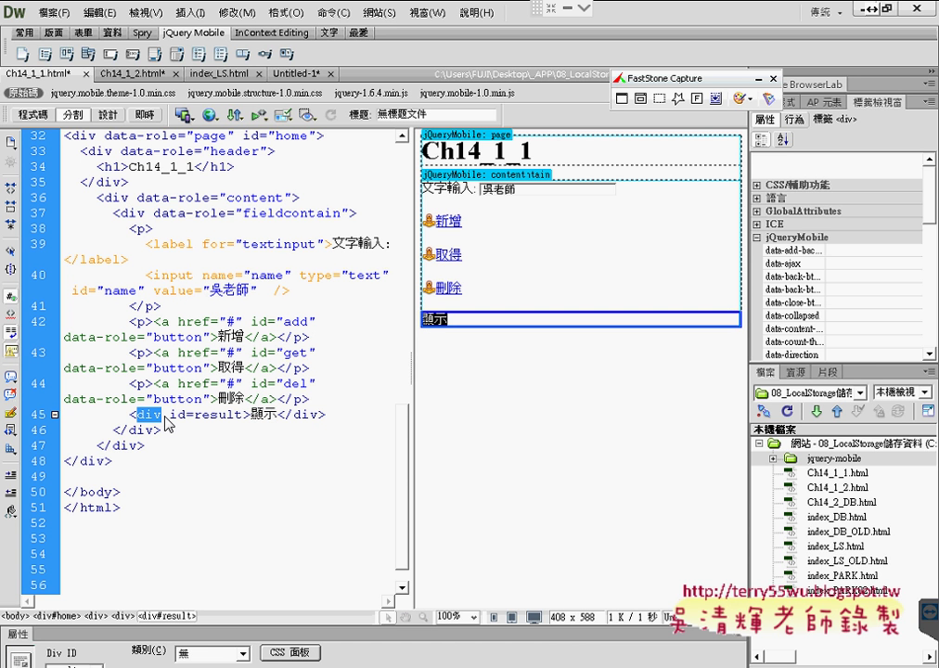
{"action": "left_click_drag", "start_coordinate": [244, 414], "coordinate": [170, 414]}
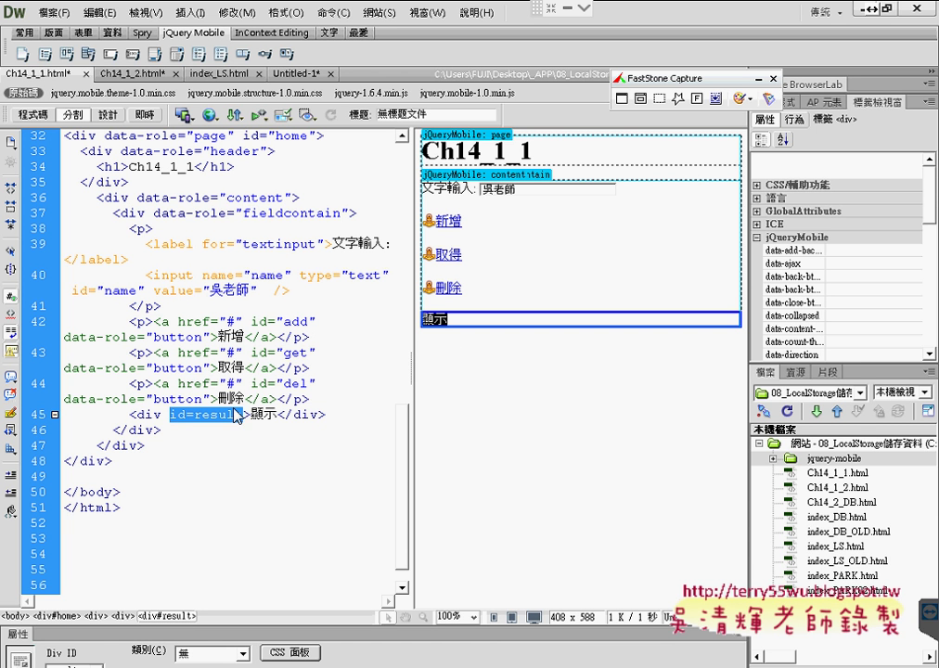
{"action": "left_click_drag", "start_coordinate": [243, 415], "coordinate": [194, 414]}
{"action": "left_click_drag", "start_coordinate": [402, 434], "coordinate": [411, 336]}
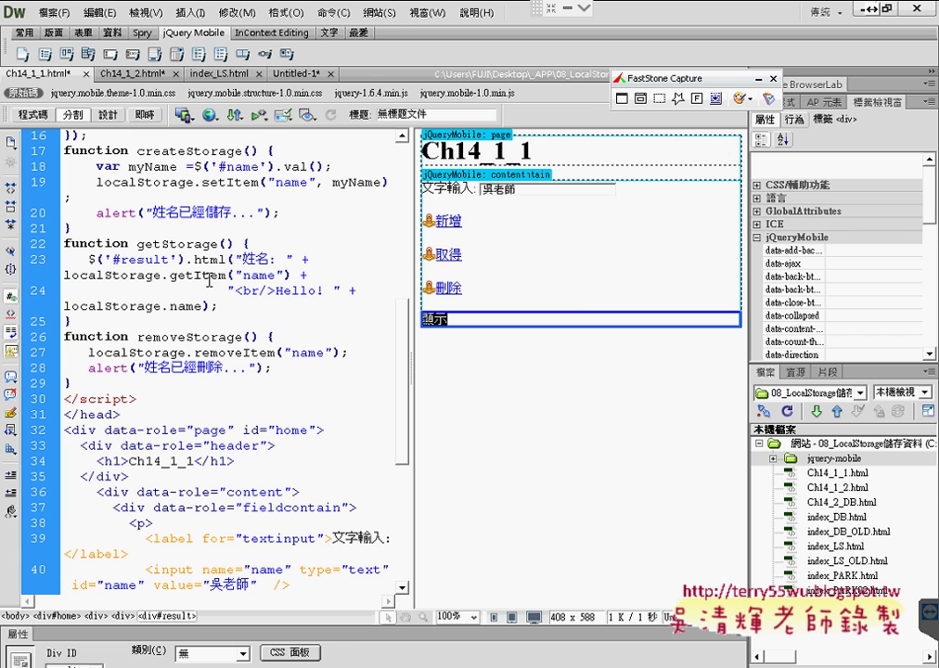
Walk through getStorage: #result, .html, the 姓名 label, getItem("name") and the Hello! line.
{"action": "double_click", "coordinate": [213, 243]}
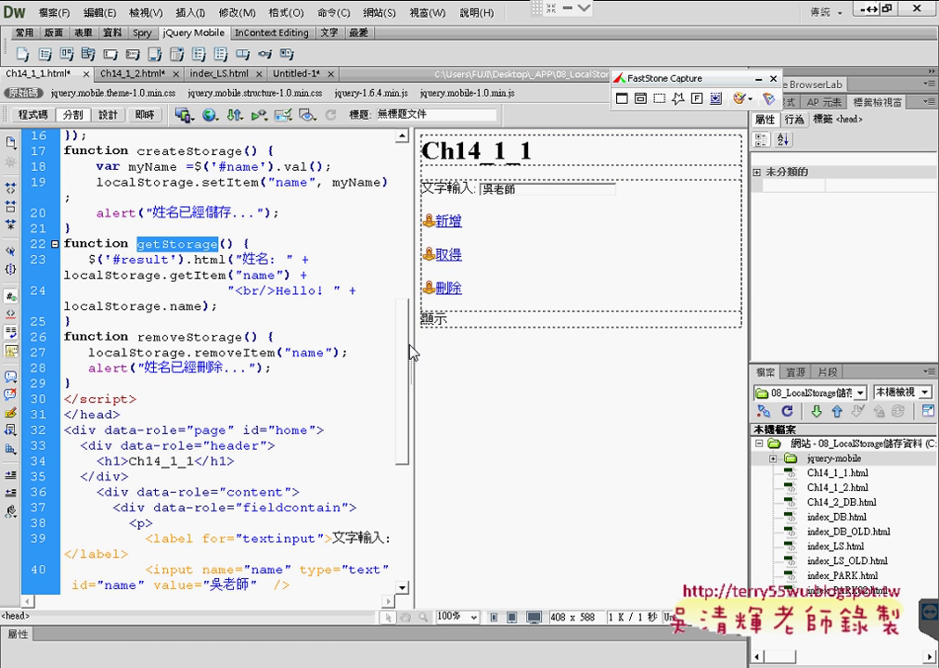
{"action": "left_click_drag", "start_coordinate": [411, 351], "coordinate": [503, 348]}
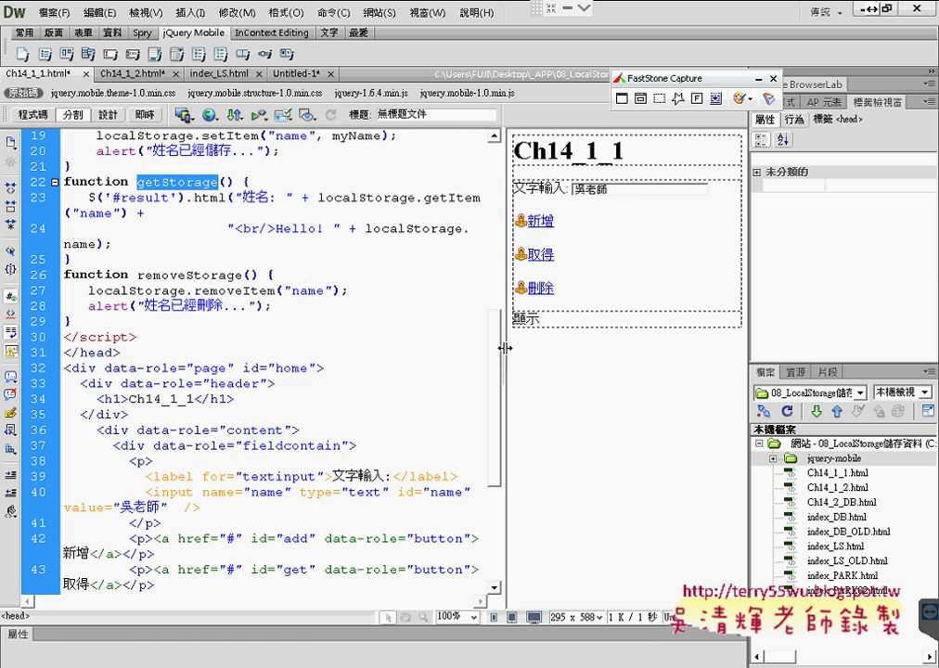
{"action": "left_click", "coordinate": [90, 197]}
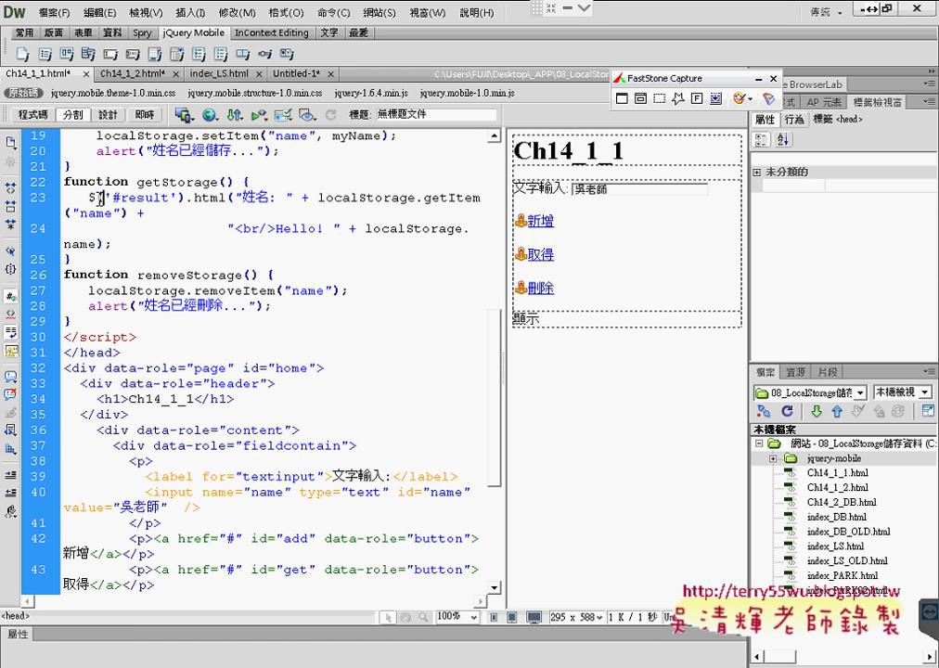
{"action": "left_click_drag", "start_coordinate": [95, 197], "coordinate": [187, 202]}
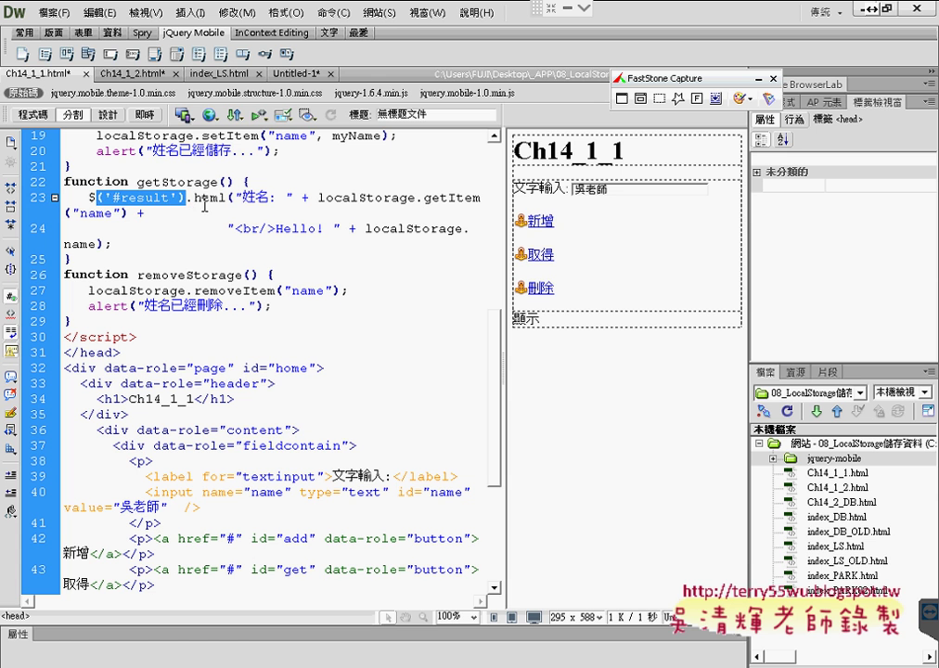
{"action": "left_click", "coordinate": [191, 199]}
{"action": "left_click_drag", "start_coordinate": [212, 198], "coordinate": [227, 204]}
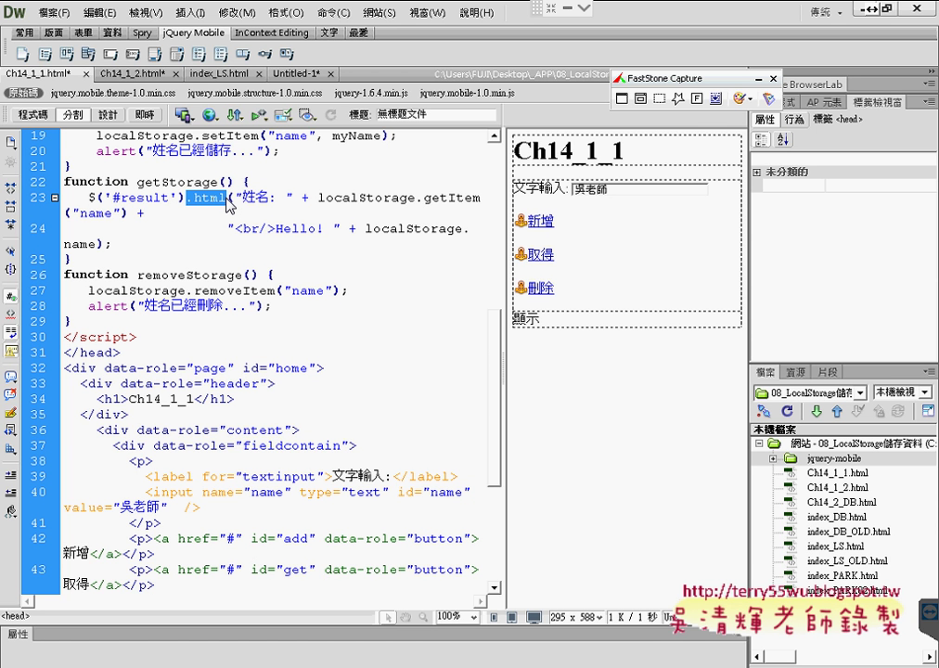
{"action": "left_click_drag", "start_coordinate": [236, 199], "coordinate": [415, 203]}
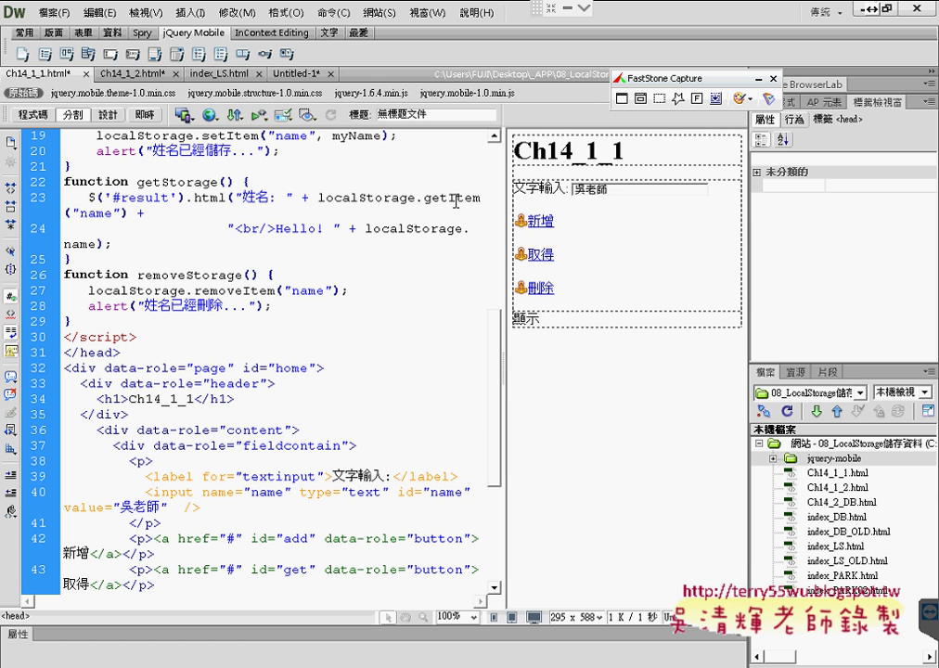
{"action": "left_click_drag", "start_coordinate": [424, 198], "coordinate": [473, 198]}
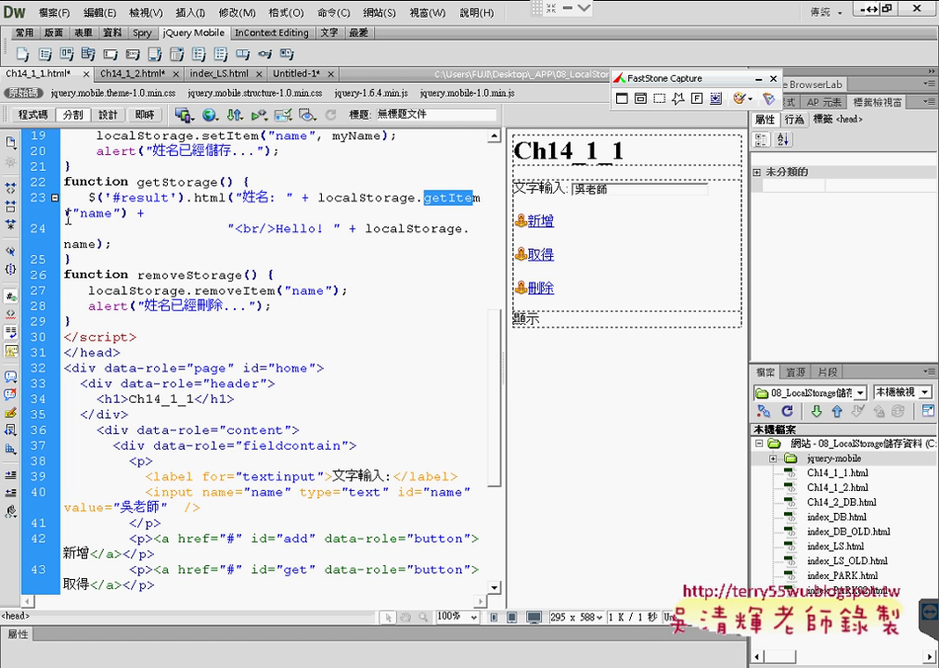
{"action": "left_click_drag", "start_coordinate": [64, 214], "coordinate": [129, 215]}
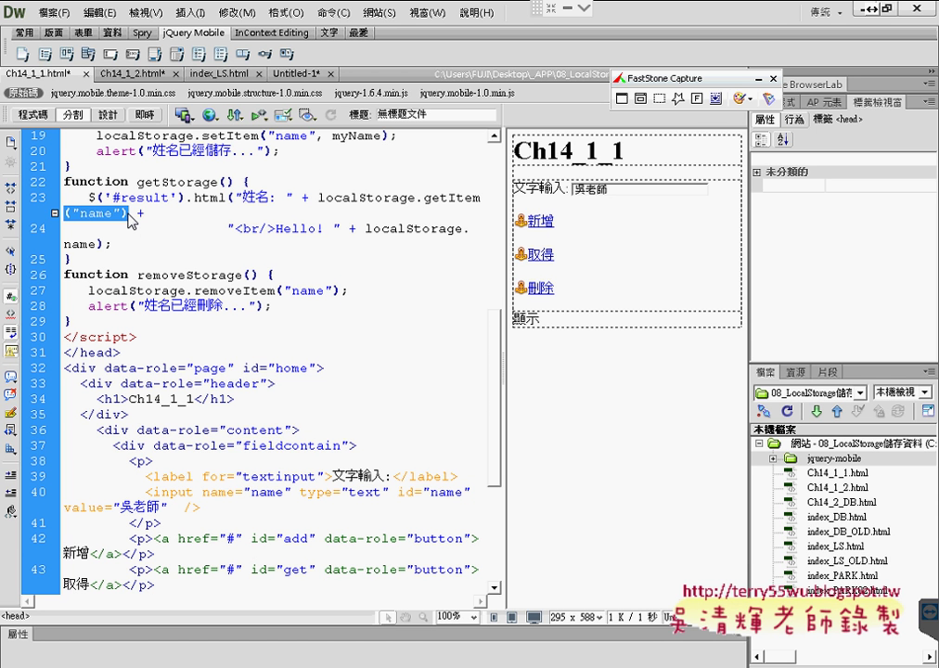
{"action": "left_click", "coordinate": [276, 228]}
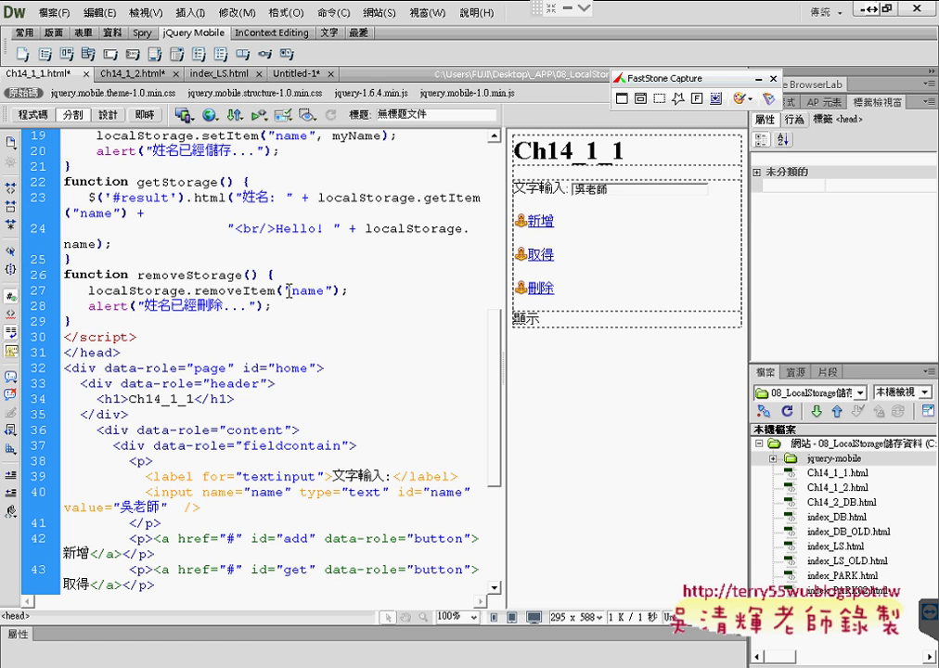
Mark the "name" key passed to removeItem and getItem, then clear the marks.
{"action": "left_click_drag", "start_coordinate": [284, 291], "coordinate": [333, 291]}
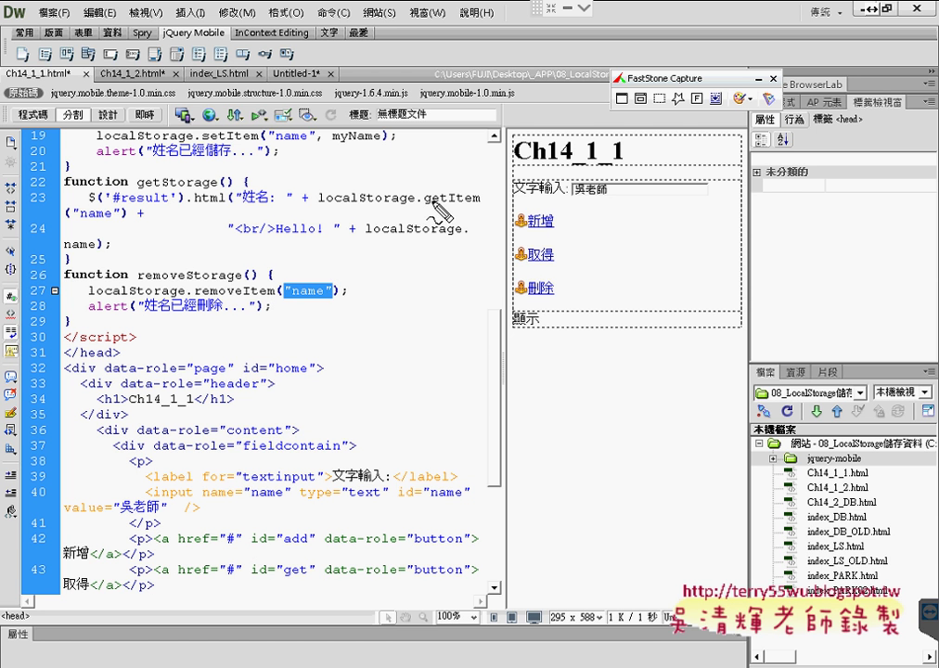
{"action": "left_click_drag", "start_coordinate": [286, 298], "coordinate": [315, 298]}
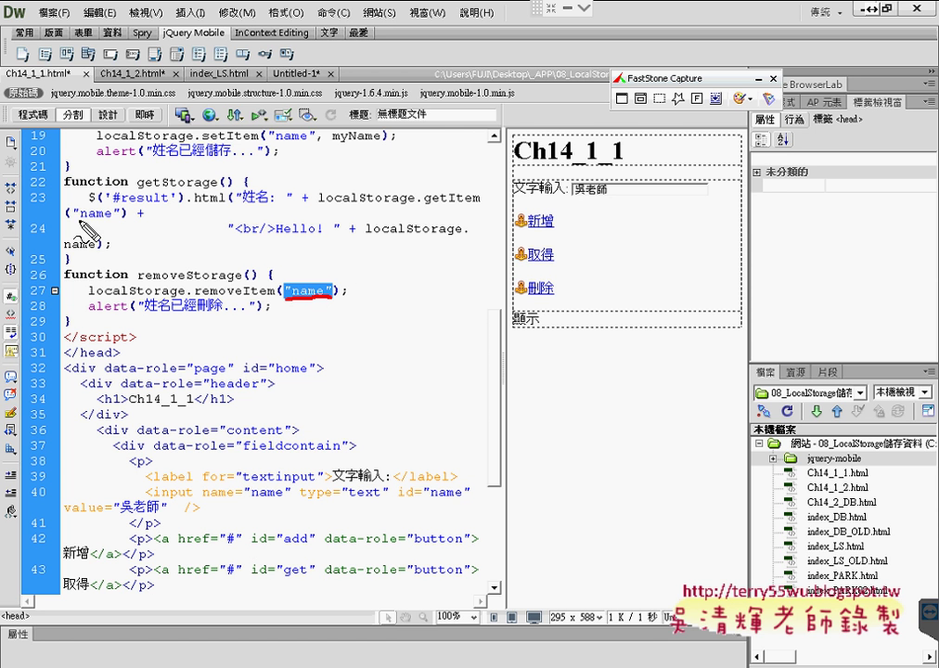
{"action": "left_click_drag", "start_coordinate": [78, 221], "coordinate": [110, 221]}
{"action": "key", "text": "Escape"}
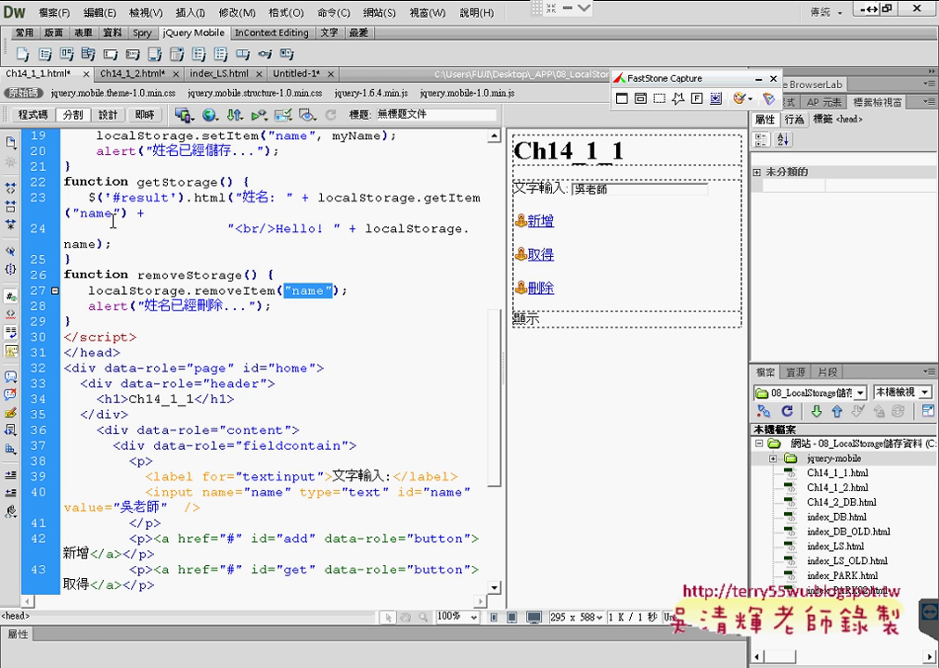
Save Ch14_1_1.html and preview it in Chrome in a smaller window.
{"action": "left_click", "coordinate": [210, 117]}
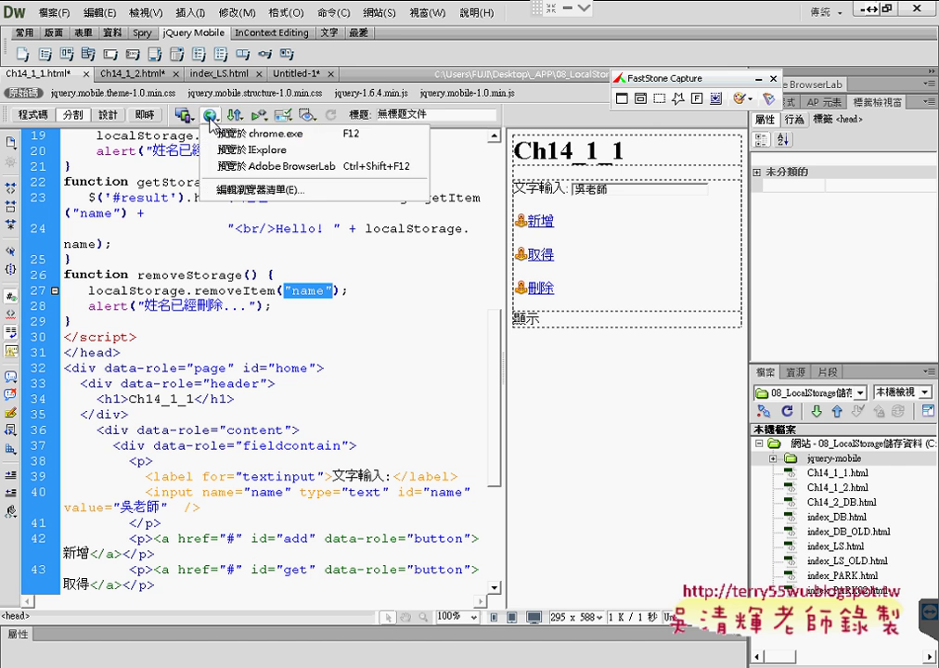
{"action": "left_click", "coordinate": [243, 135]}
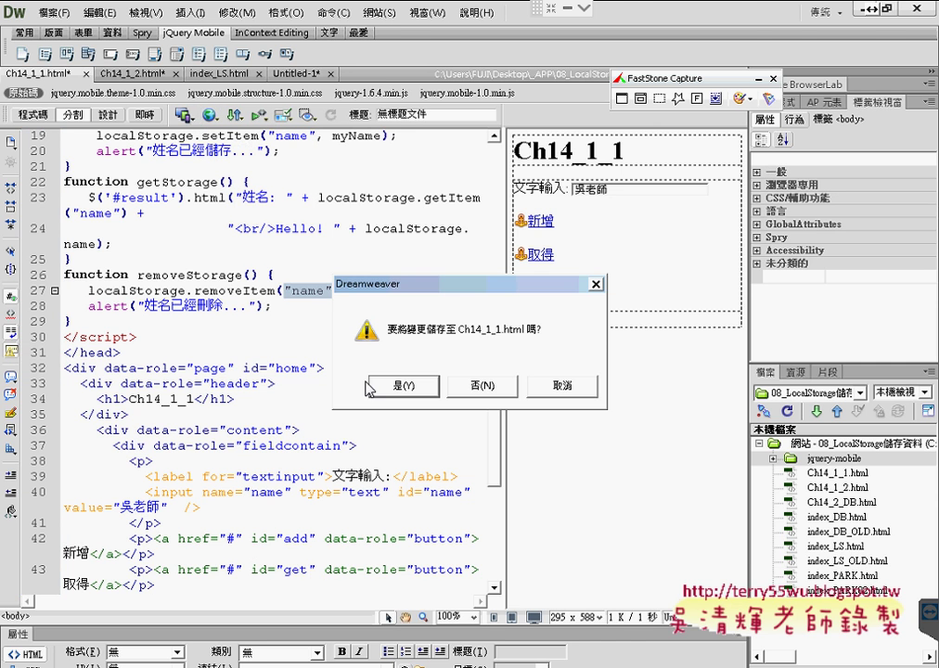
{"action": "left_click", "coordinate": [404, 385]}
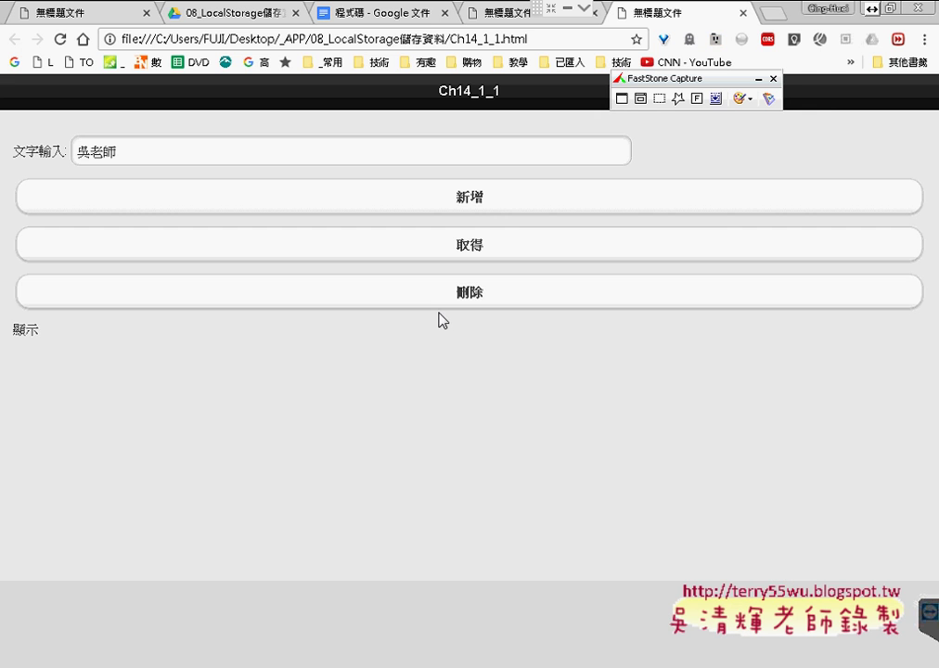
{"action": "left_click", "coordinate": [890, 7]}
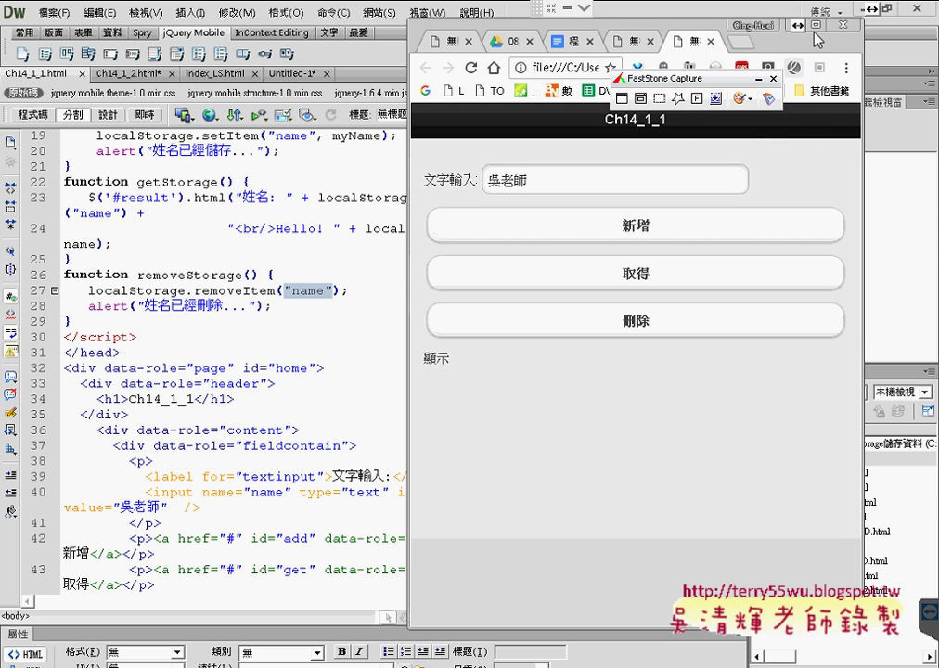
Test 新增, 取得, 刪除, then 取得 again, showing 姓名: null after deletion.
{"action": "left_click", "coordinate": [671, 234]}
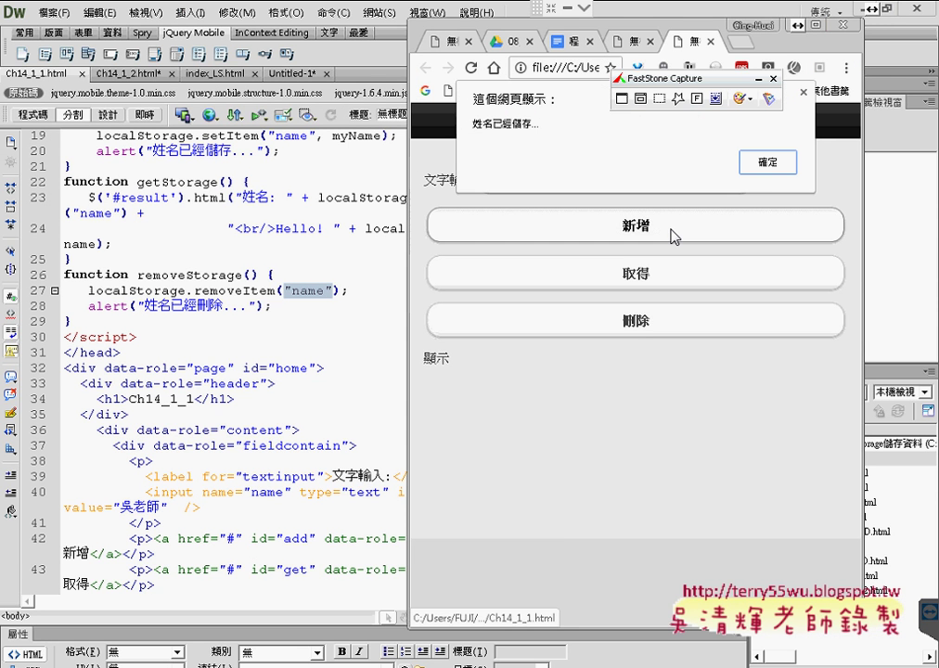
{"action": "left_click", "coordinate": [771, 164]}
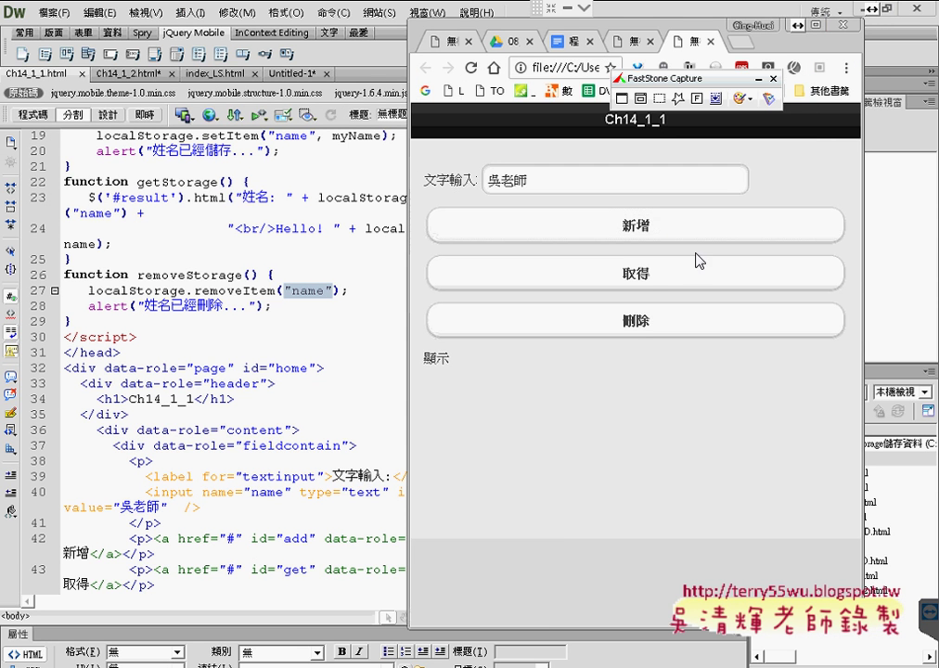
{"action": "left_click", "coordinate": [654, 276]}
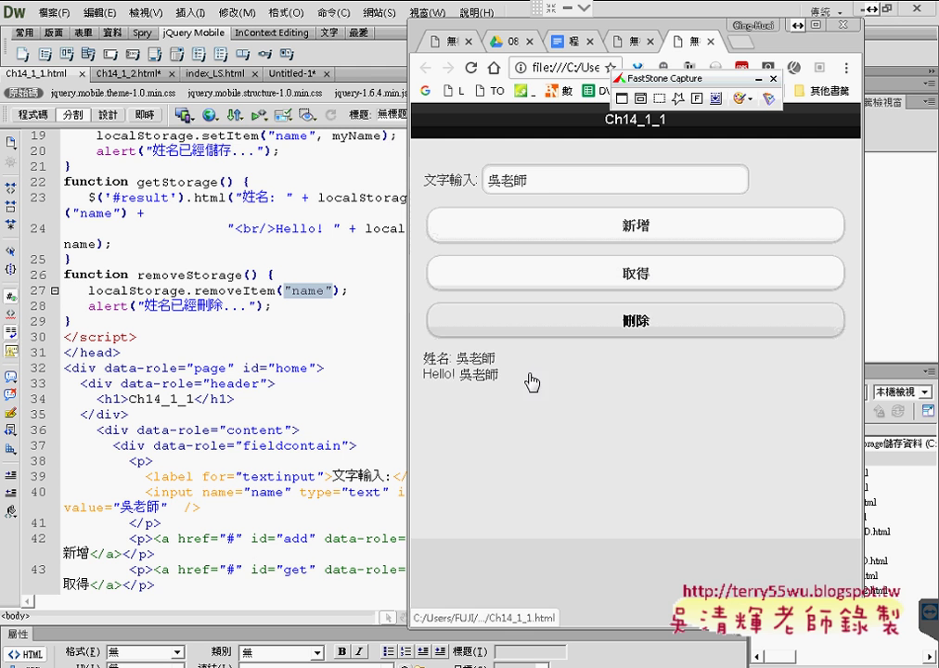
{"action": "left_click", "coordinate": [654, 321]}
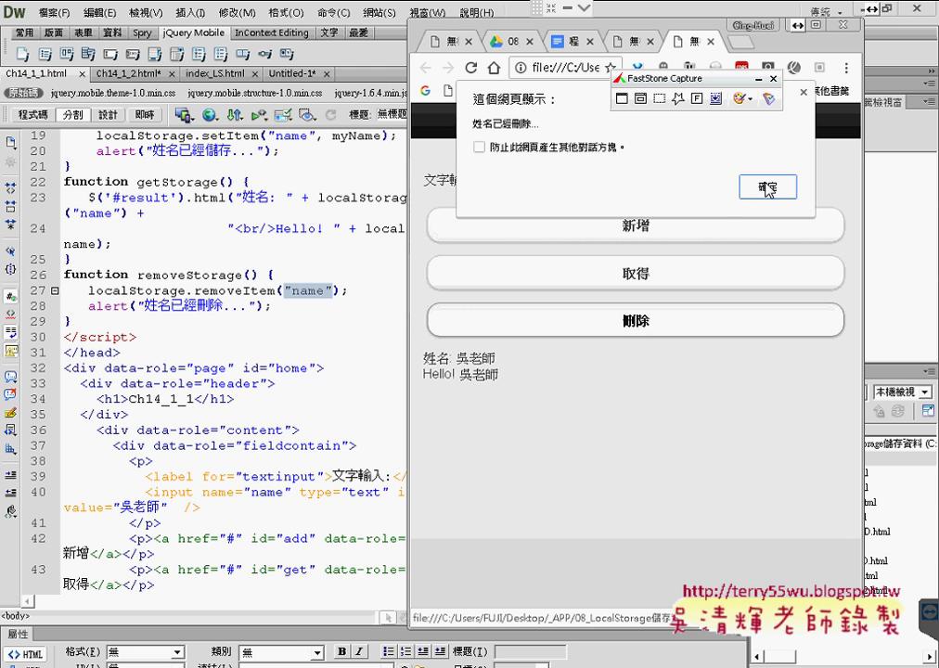
{"action": "left_click", "coordinate": [769, 185]}
{"action": "left_click", "coordinate": [662, 277]}
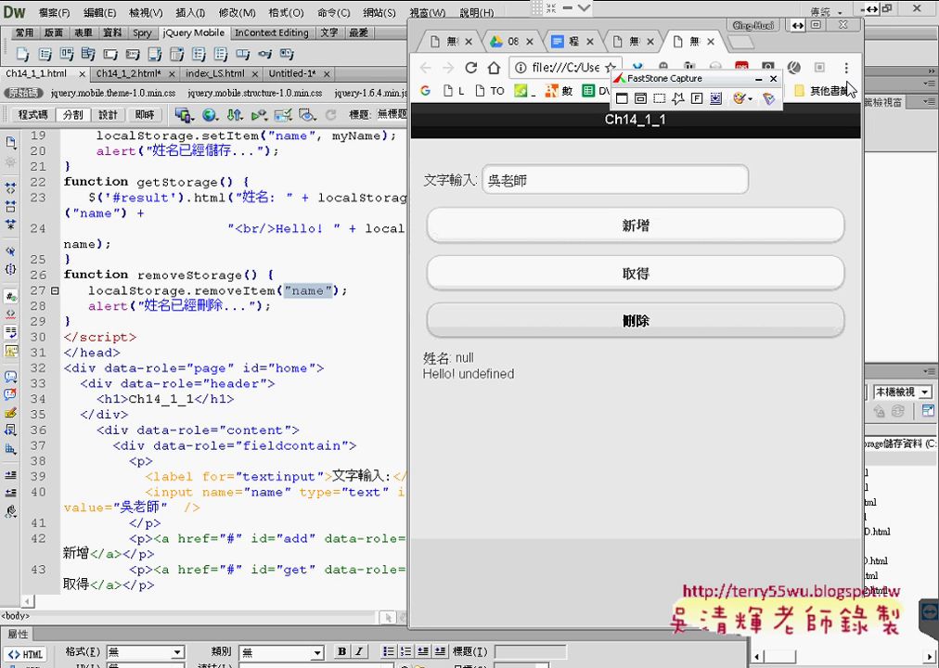
{"action": "left_click", "coordinate": [816, 26]}
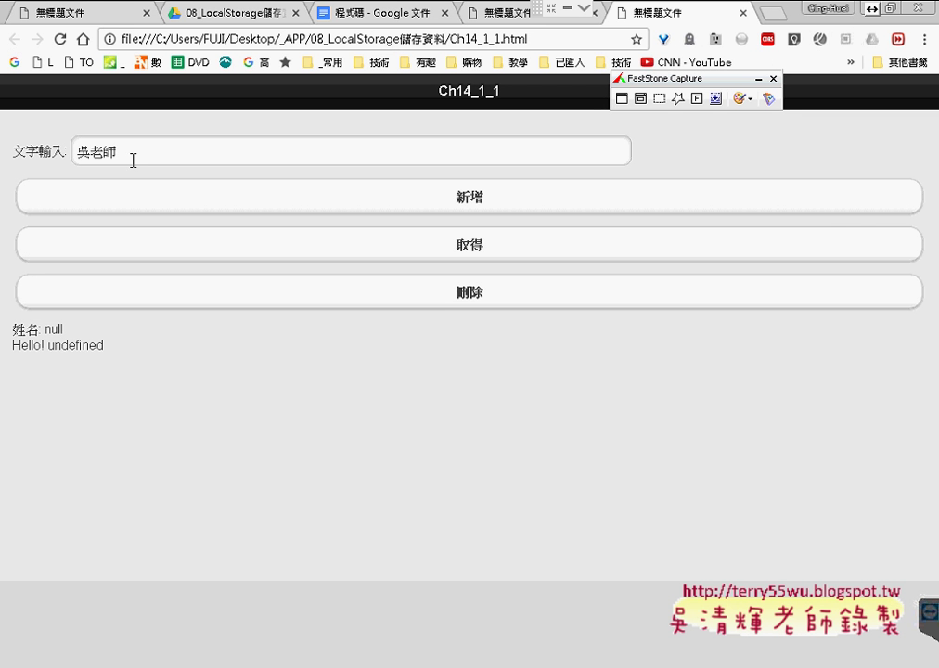
{"action": "double_click", "coordinate": [78, 152]}
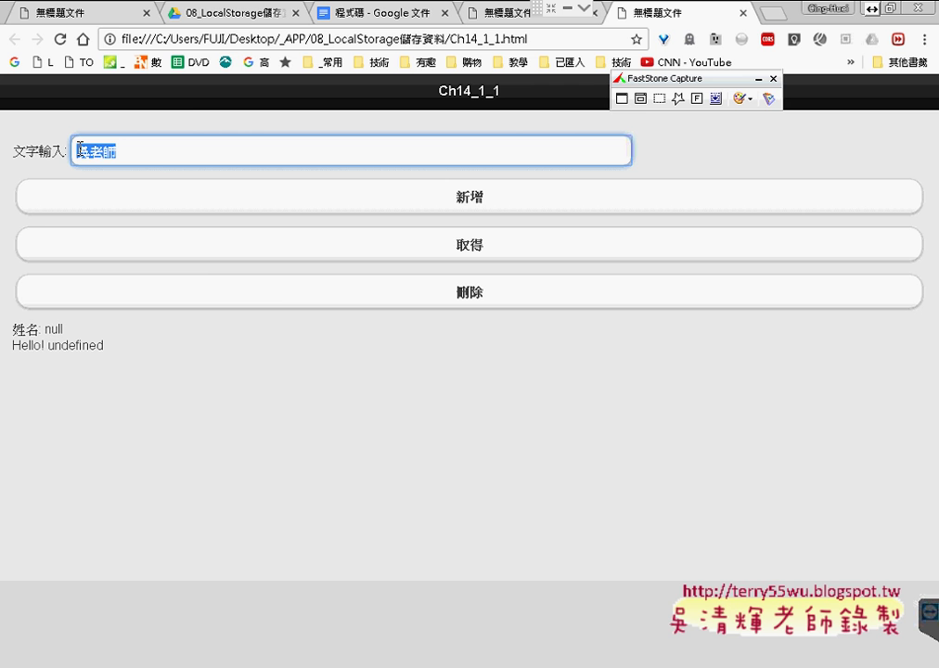
Return to the 程式碼 document and scroll down to the 練習新增記事 exercise.
{"action": "left_click", "coordinate": [292, 12]}
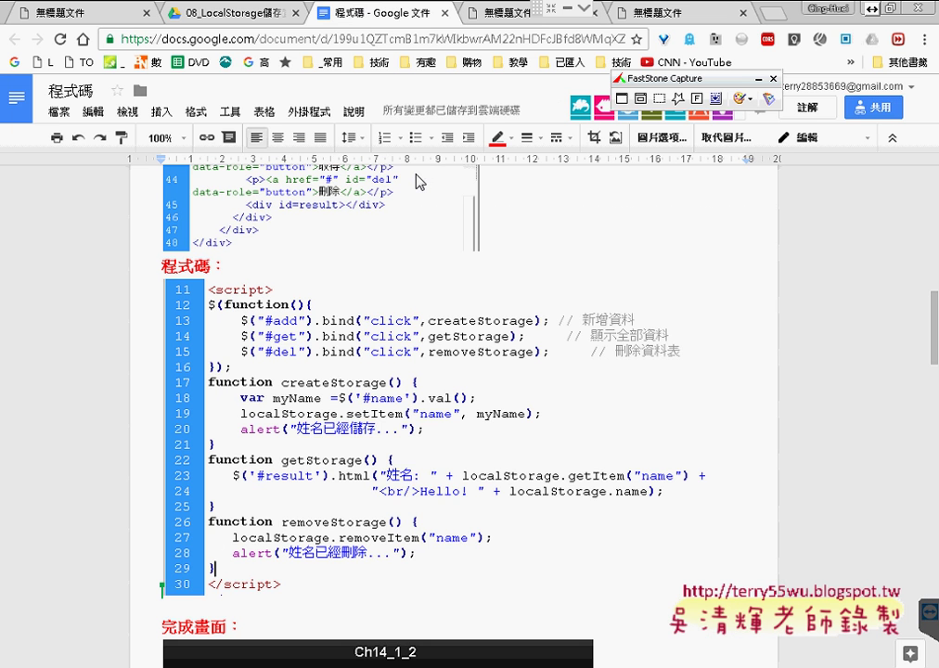
{"action": "scroll", "coordinate": [436, 290], "scroll_direction": "down", "scroll_amount": 1}
{"action": "scroll", "coordinate": [413, 278], "scroll_direction": "down", "scroll_amount": 5}
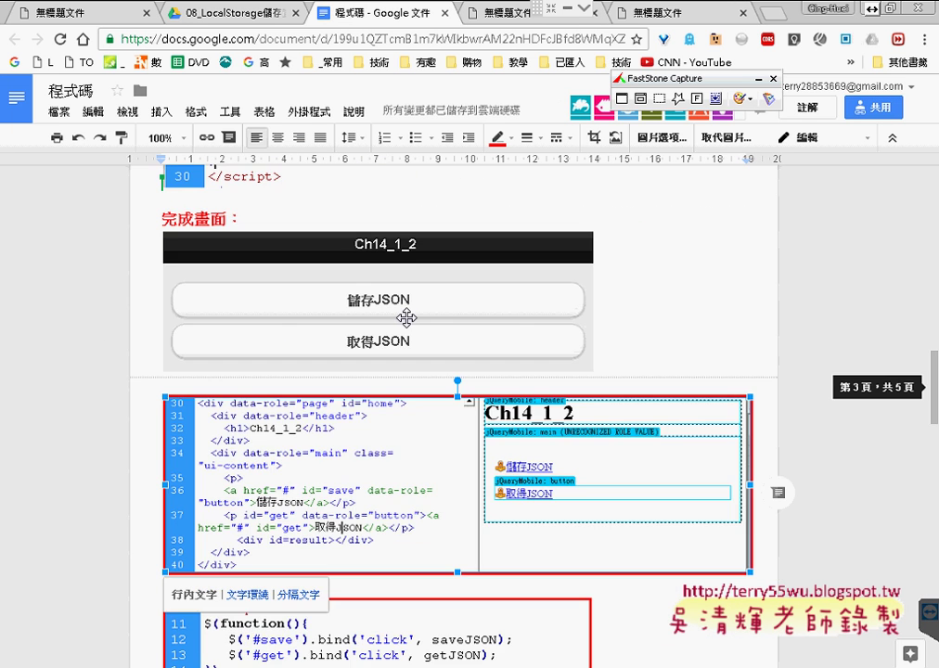
{"action": "scroll", "coordinate": [483, 330], "scroll_direction": "down", "scroll_amount": 3}
{"action": "scroll", "coordinate": [484, 329], "scroll_direction": "down", "scroll_amount": 2}
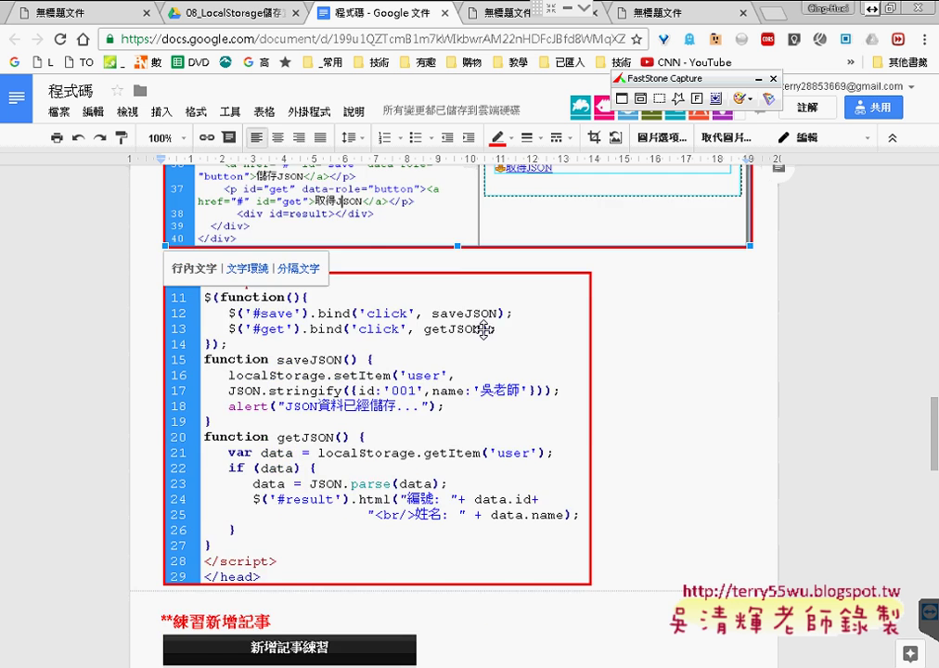
{"action": "scroll", "coordinate": [483, 329], "scroll_direction": "down", "scroll_amount": 2}
{"action": "scroll", "coordinate": [484, 330], "scroll_direction": "down", "scroll_amount": 2}
{"action": "scroll", "coordinate": [484, 329], "scroll_direction": "down", "scroll_amount": 1}
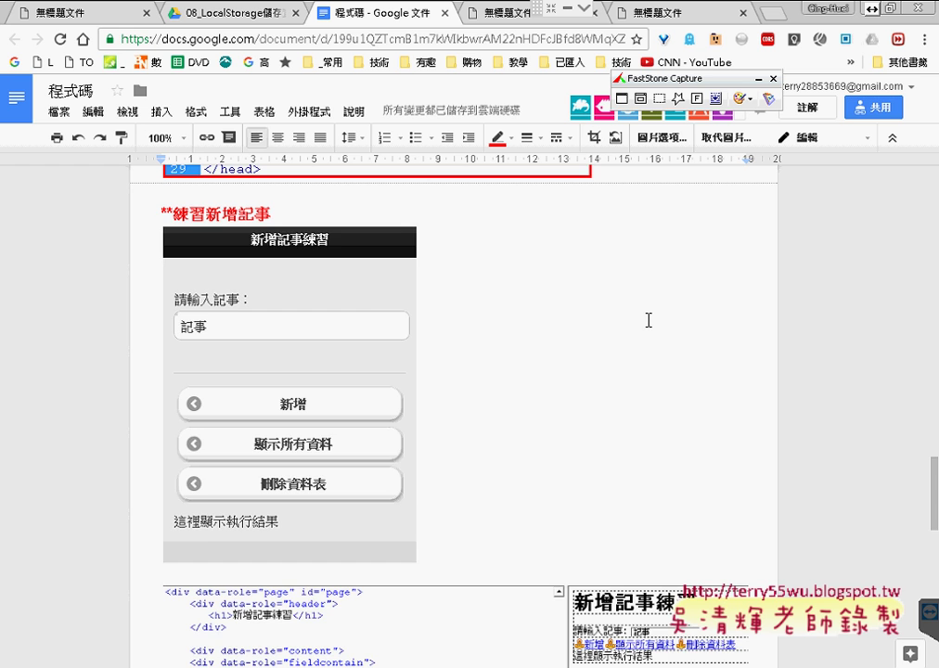
{"action": "scroll", "coordinate": [647, 320], "scroll_direction": "down", "scroll_amount": 1}
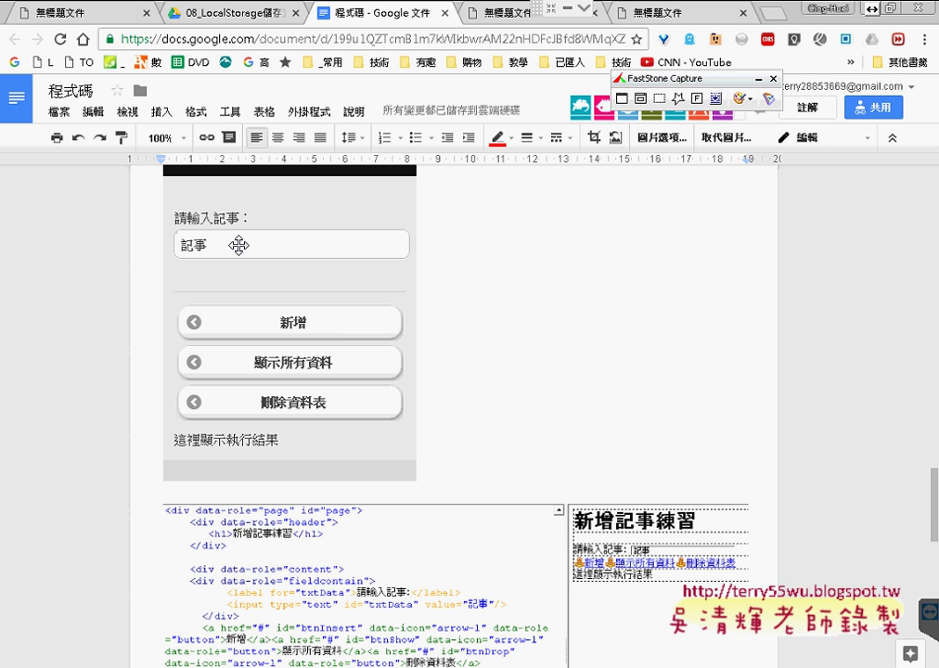
{"action": "scroll", "coordinate": [388, 253], "scroll_direction": "up", "scroll_amount": 1}
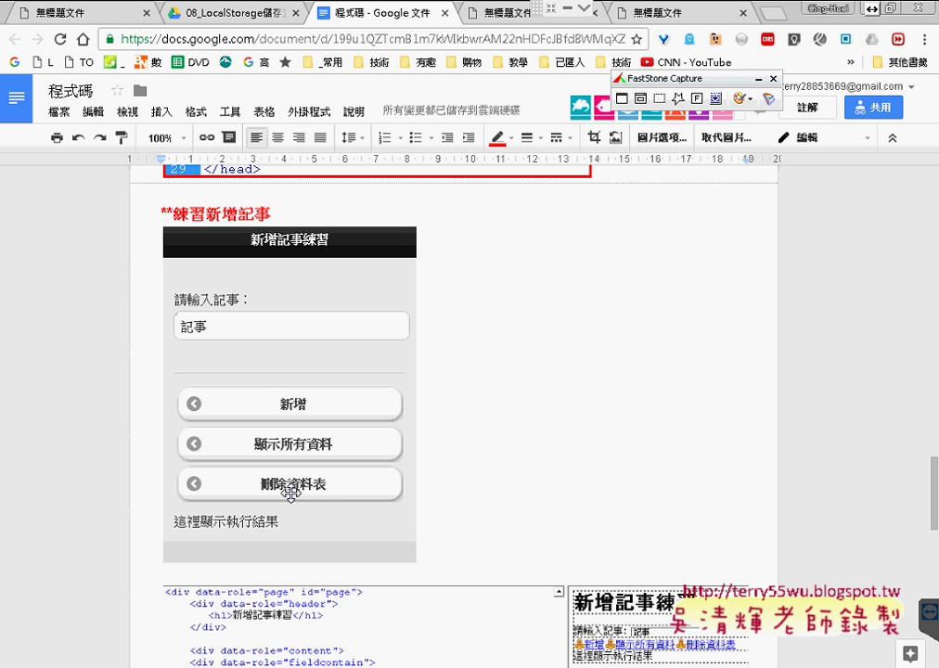
Scroll up to the script and underline setItem on line 19 and getItem on line 23.
{"action": "scroll", "coordinate": [431, 431], "scroll_direction": "up", "scroll_amount": 1}
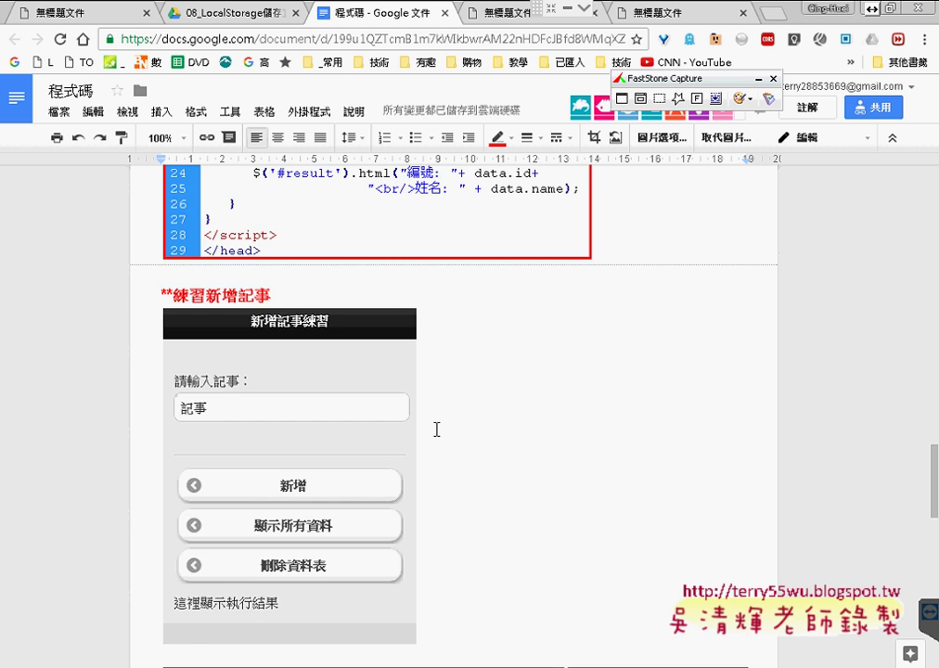
{"action": "scroll", "coordinate": [435, 433], "scroll_direction": "up", "scroll_amount": 4}
{"action": "scroll", "coordinate": [439, 436], "scroll_direction": "up", "scroll_amount": 6}
{"action": "scroll", "coordinate": [439, 436], "scroll_direction": "up", "scroll_amount": 3}
{"action": "scroll", "coordinate": [436, 431], "scroll_direction": "up", "scroll_amount": 1}
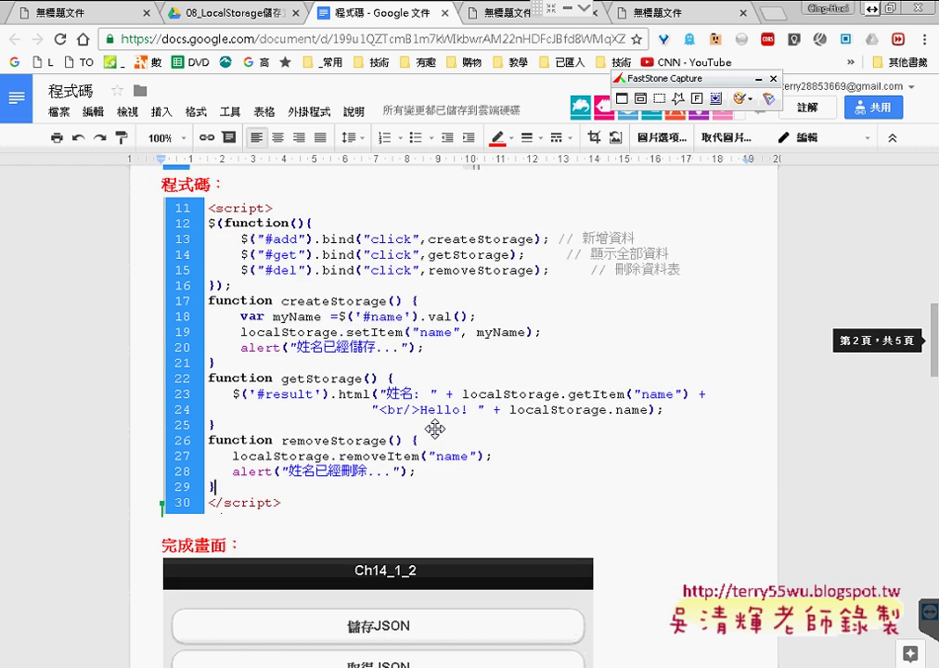
{"action": "scroll", "coordinate": [435, 429], "scroll_direction": "up", "scroll_amount": 1}
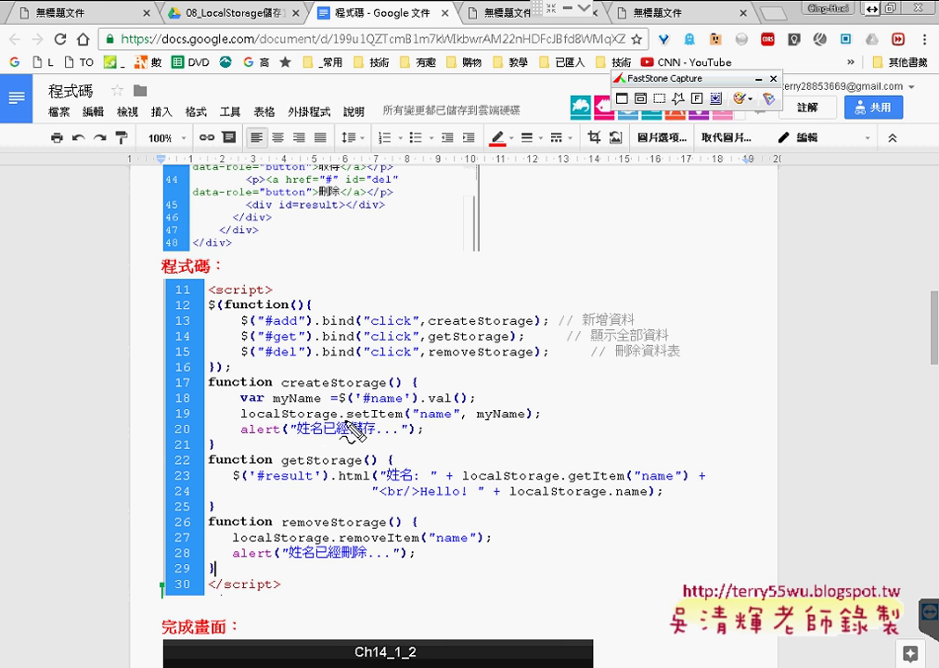
{"action": "left_click_drag", "start_coordinate": [345, 419], "coordinate": [403, 419]}
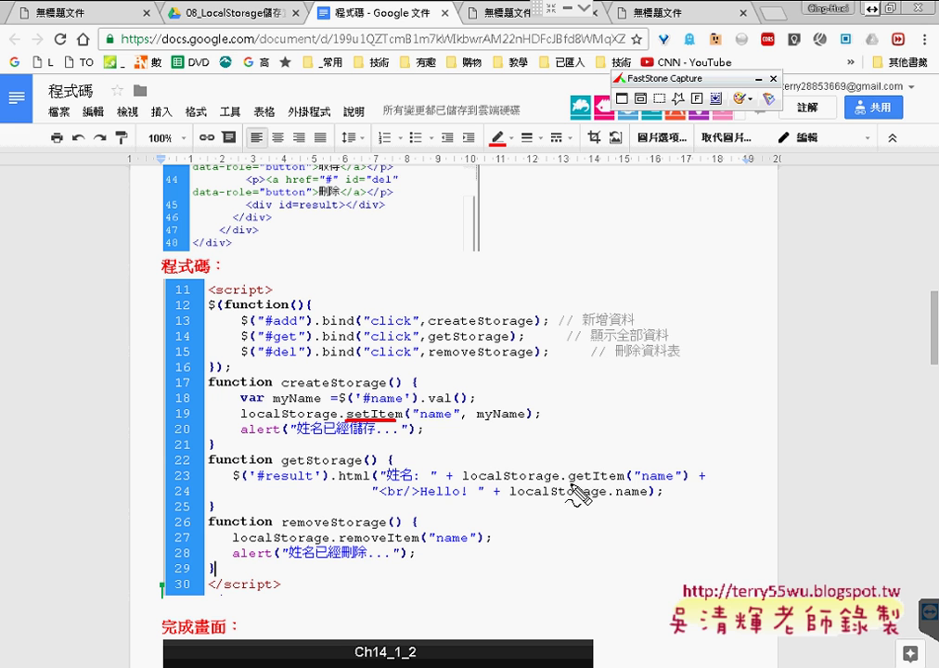
{"action": "left_click_drag", "start_coordinate": [569, 480], "coordinate": [617, 484]}
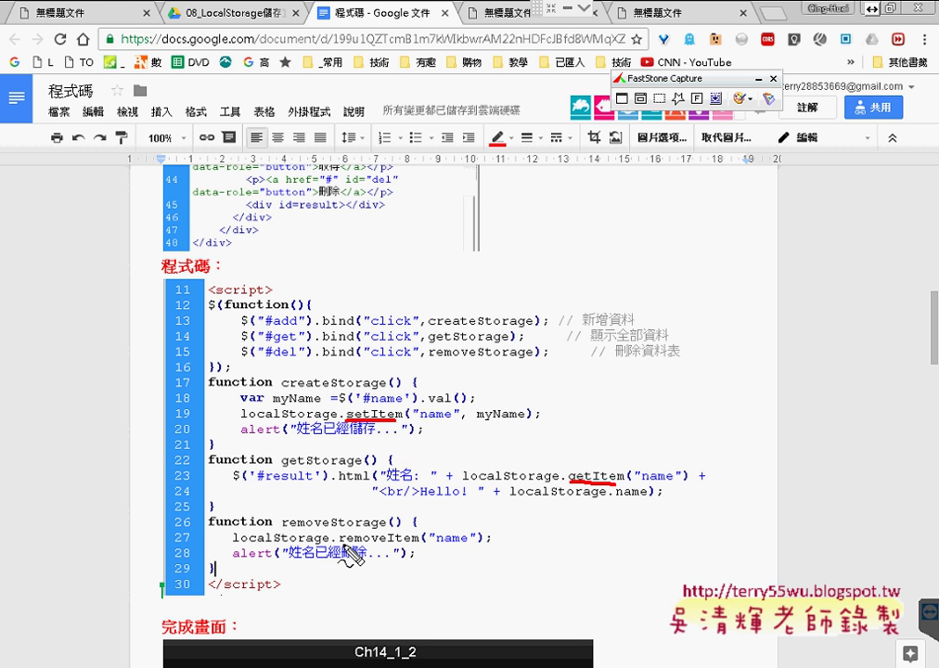